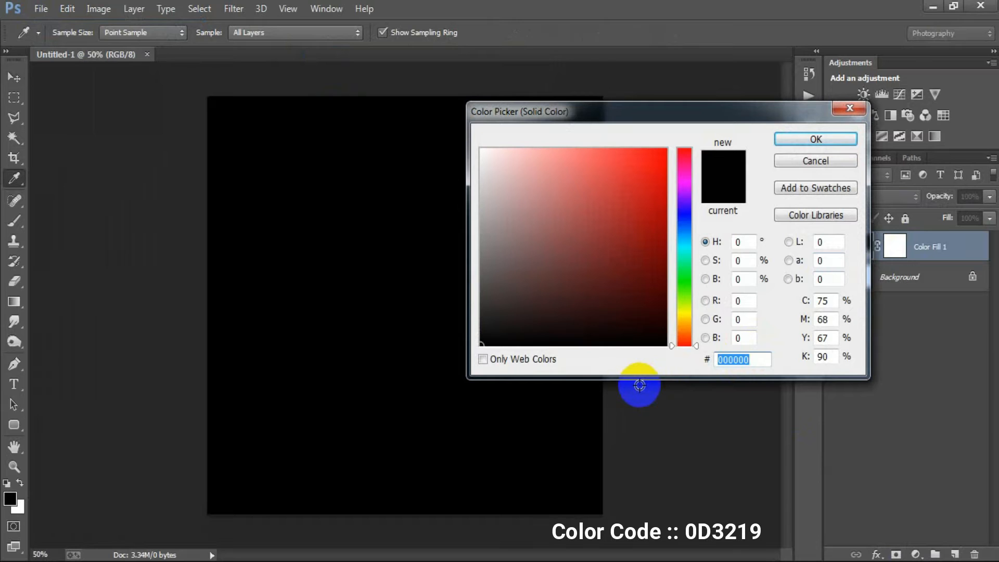
Set the solid color fill layer to 0D3219 and confirm it
text(D)
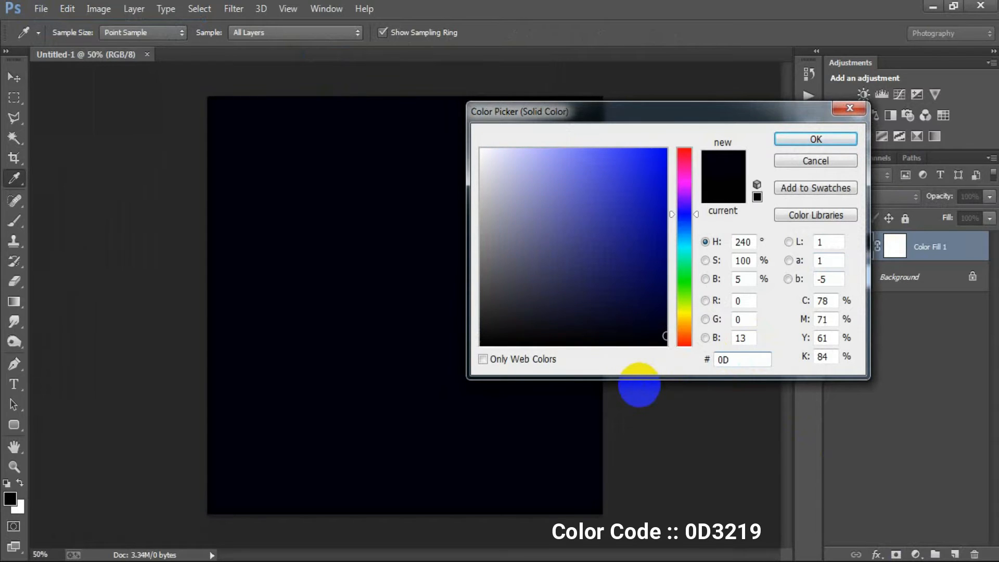
text(3219)
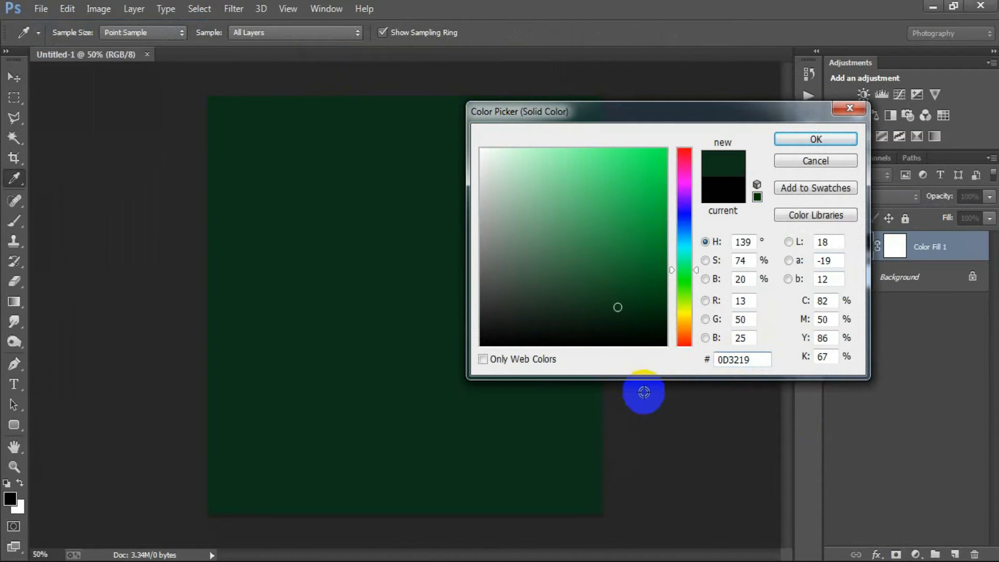
click(815, 139)
key(v)
Place the Islamic pattern image (5) as a linked file, enlarge it to cover the whole canvas, and rasterize its layer
click(40, 8)
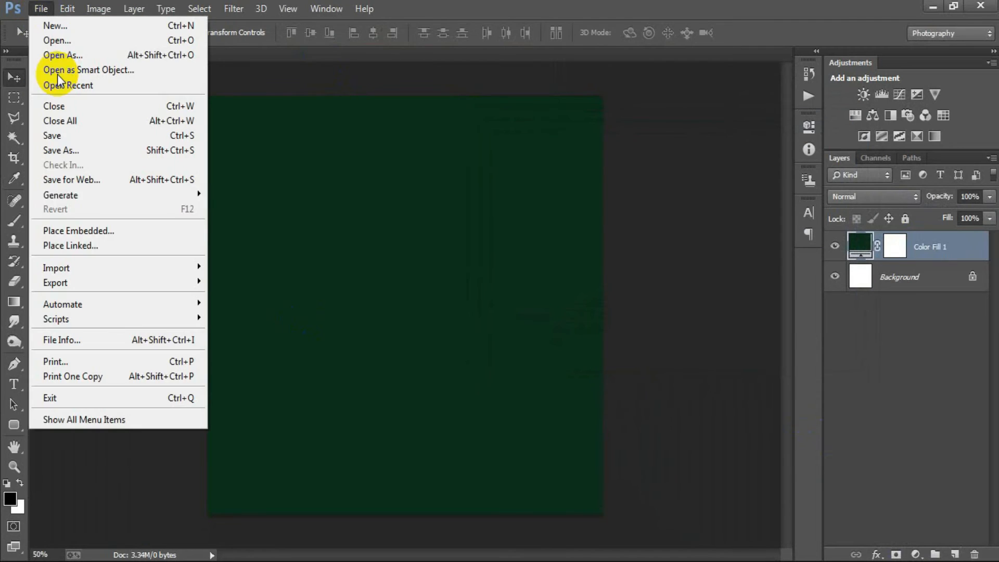
click(80, 244)
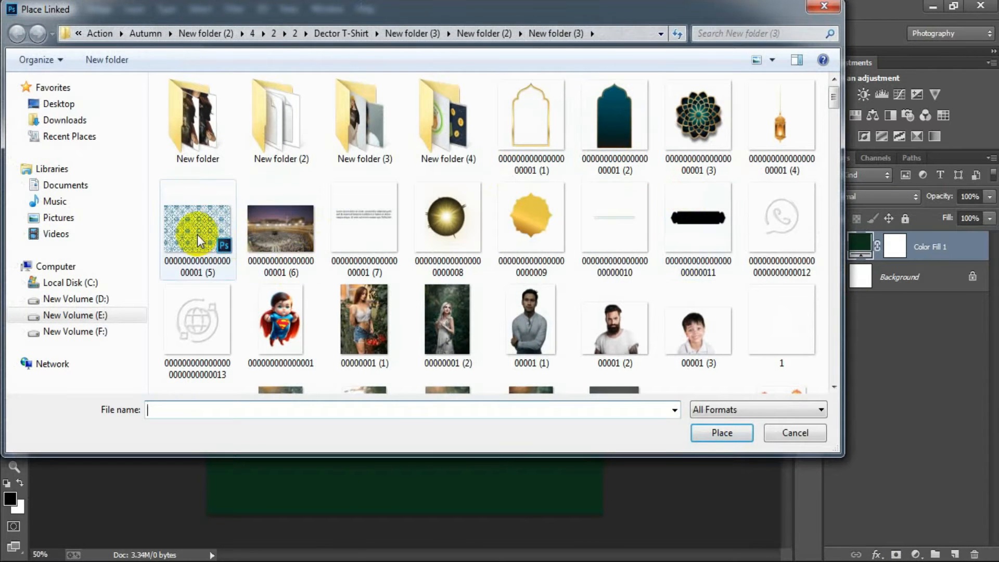
double_click(197, 235)
drag(602, 446, 690, 541)
click(515, 35)
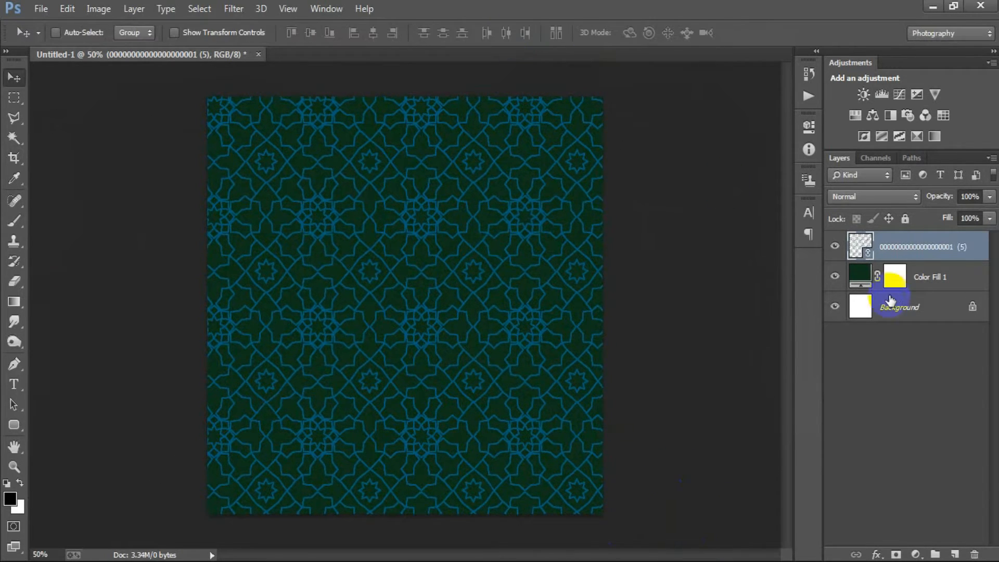
right_click(917, 254)
click(674, 291)
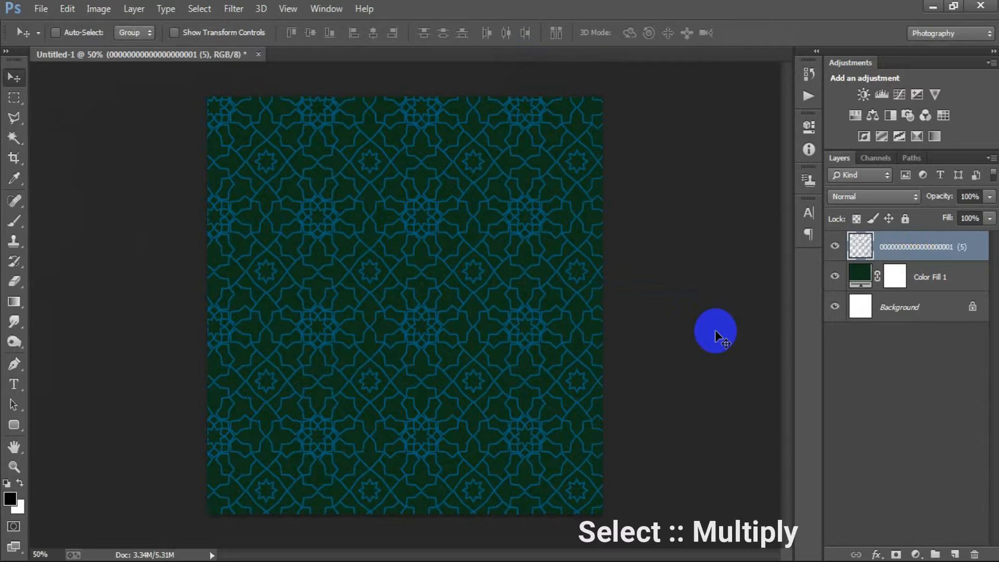
Blend the pattern layer with Multiply at 30% opacity and group it with the color fill layer
click(862, 198)
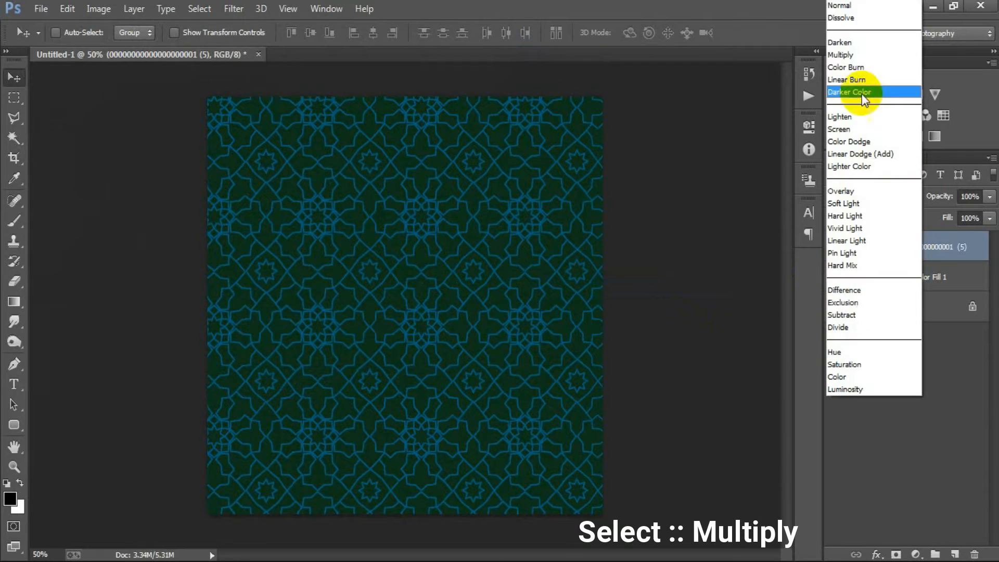
click(854, 55)
click(969, 197)
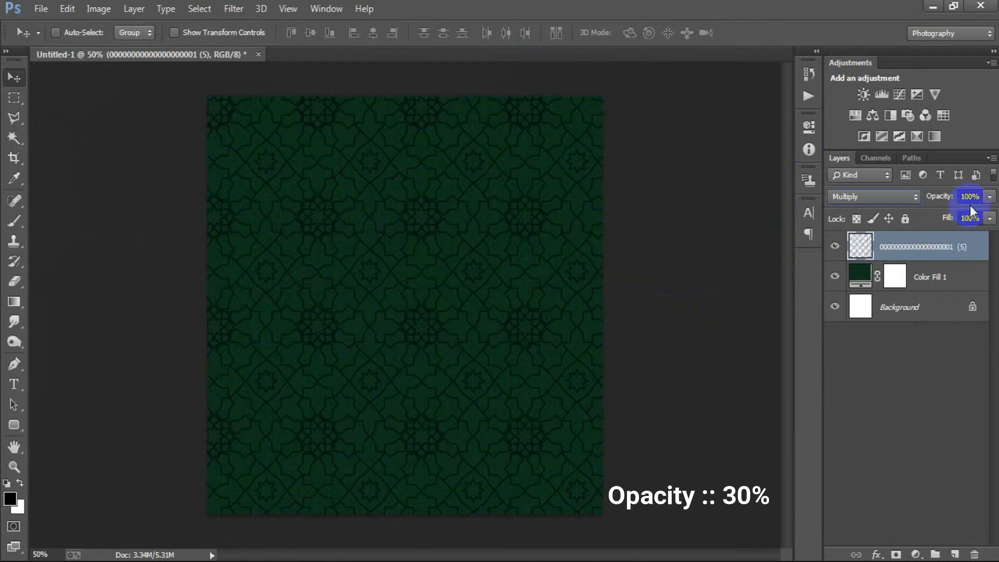
text(30)
key(Return)
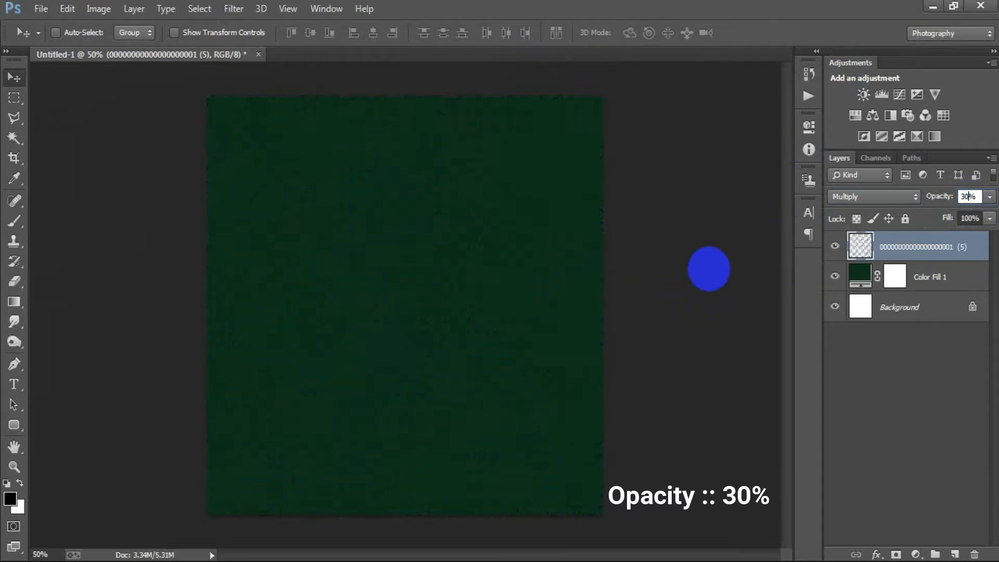
shift+click(936, 279)
key(ctrl+g)
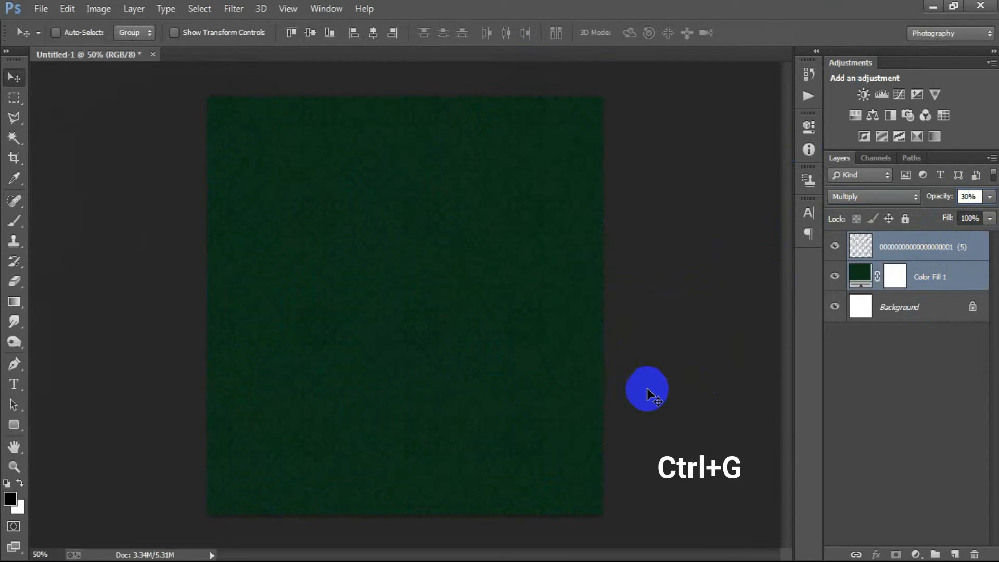
Place the gold arch frame image (1) as a linked file and rotate it about 140° over the canvas's upper part
click(40, 8)
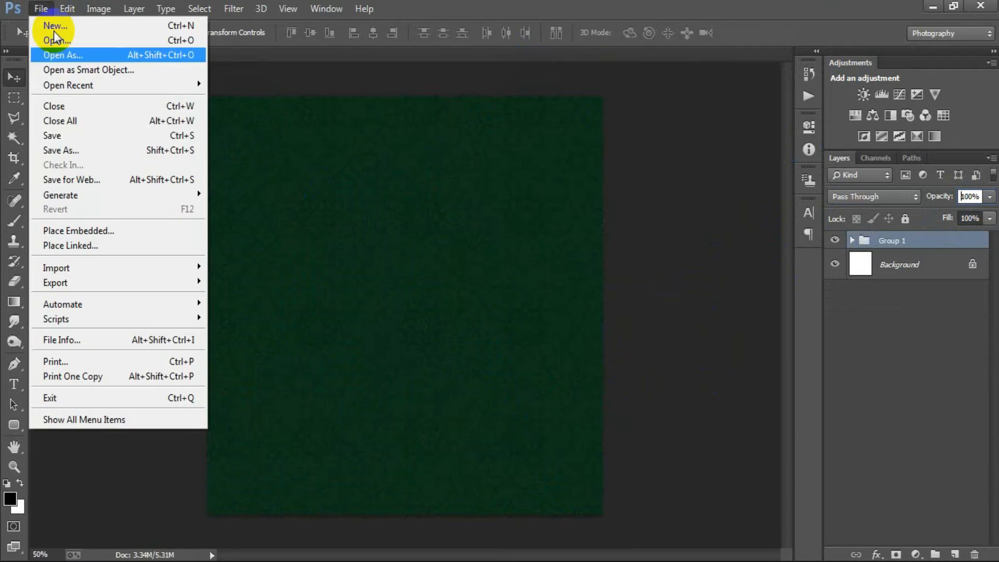
click(111, 246)
click(529, 146)
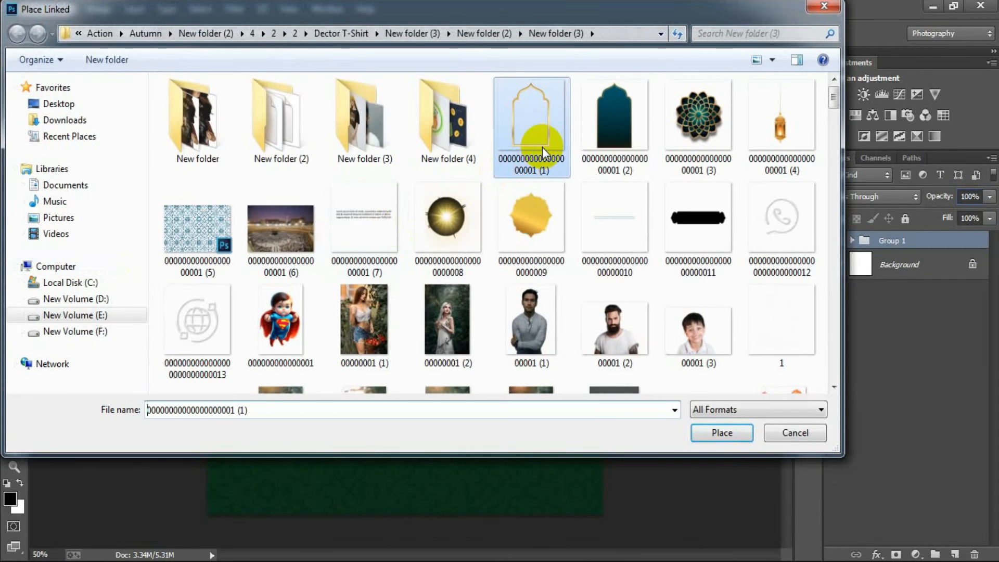
double_click(542, 147)
drag(658, 350, 253, 410)
drag(451, 430, 466, 323)
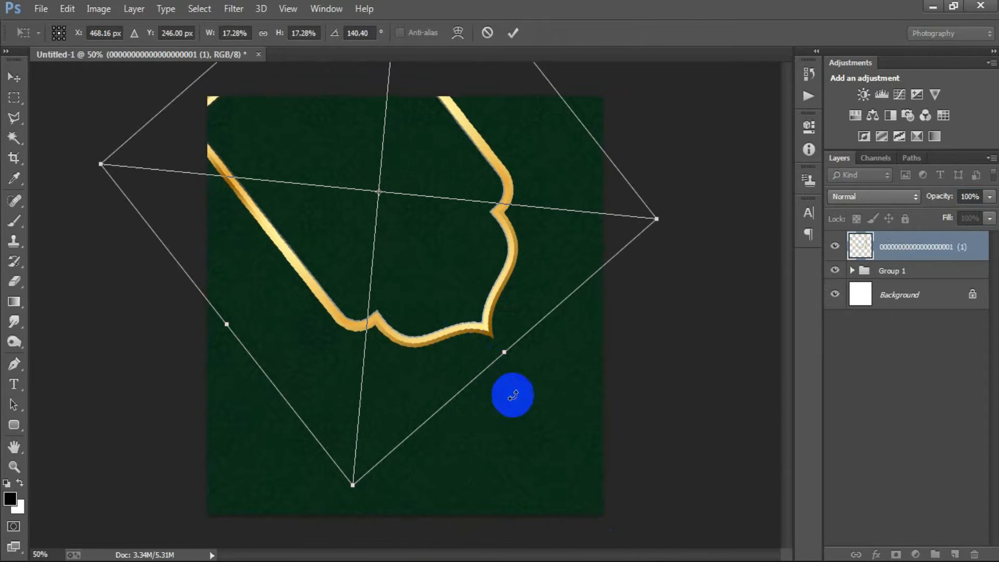
Enlarge the gold frame proportionally to about 20% and shift it up toward the canvas's upper right
drag(504, 355, 534, 379)
key(ctrl+z)
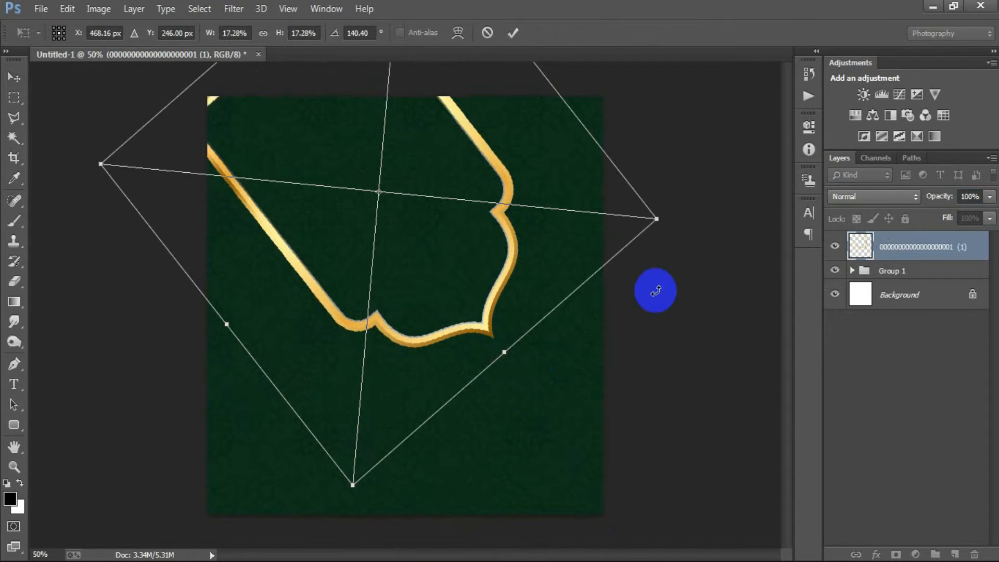
drag(658, 217, 701, 234)
drag(465, 290, 492, 276)
drag(529, 337, 535, 313)
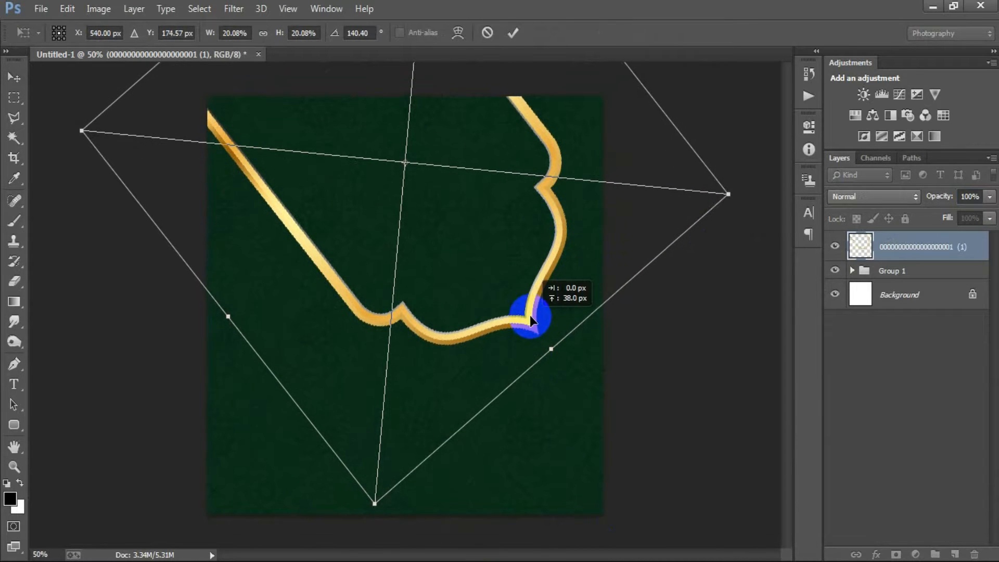
Warp the gold frame, bowing its lower-left side outward and its lower-right side inward, and apply the transformation
right_click(358, 231)
click(396, 369)
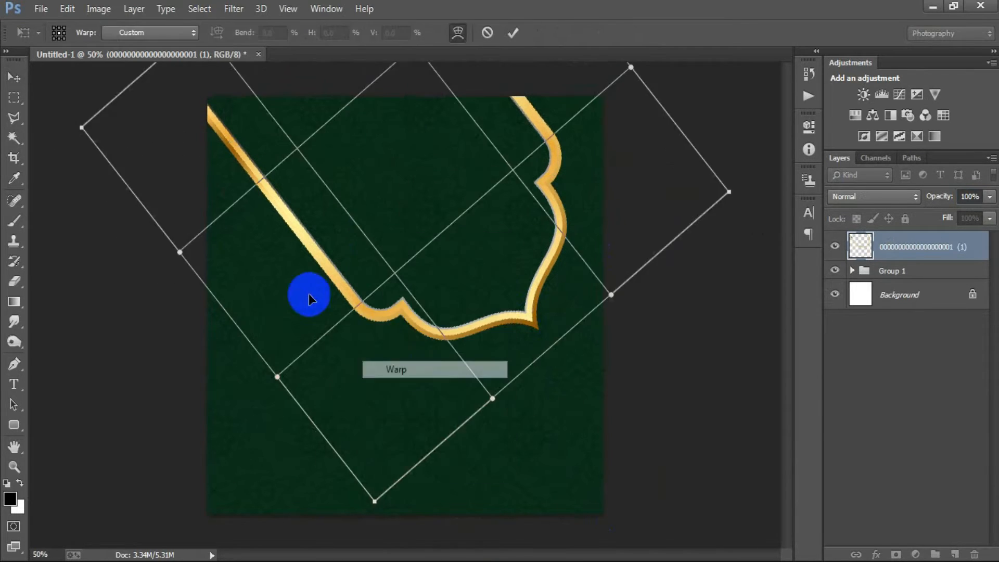
drag(180, 254, 167, 270)
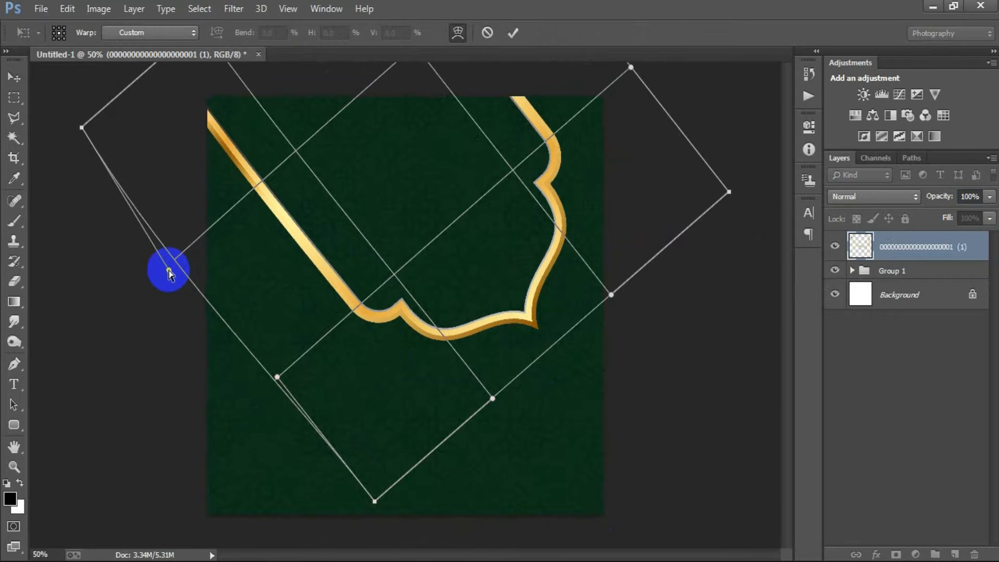
drag(278, 378, 264, 397)
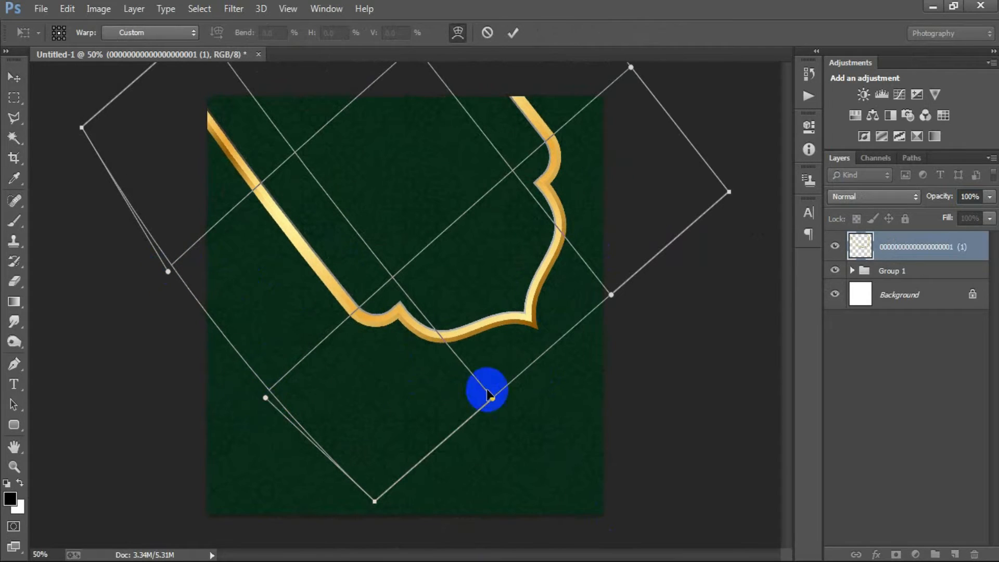
drag(489, 396, 493, 352)
drag(613, 295, 594, 256)
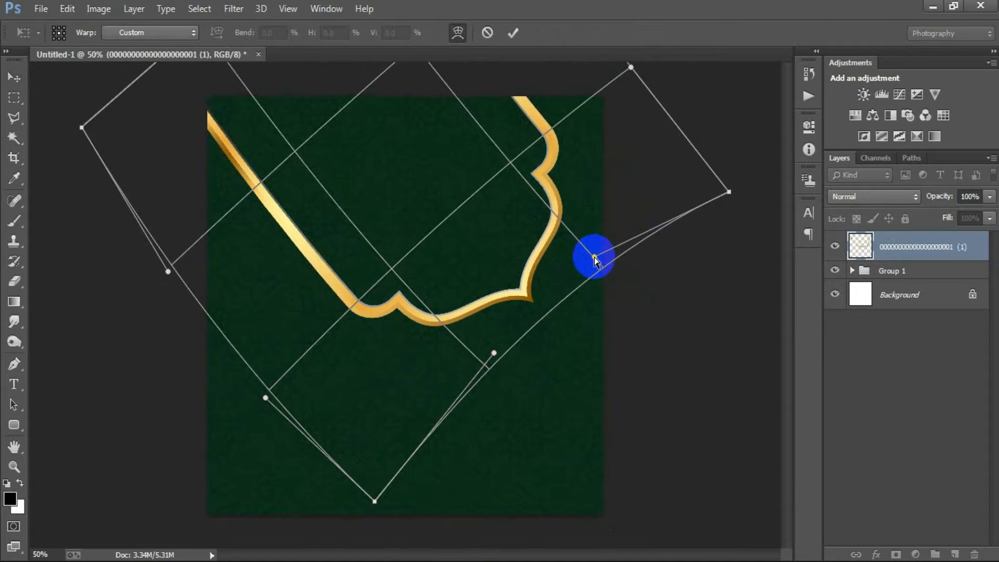
click(512, 32)
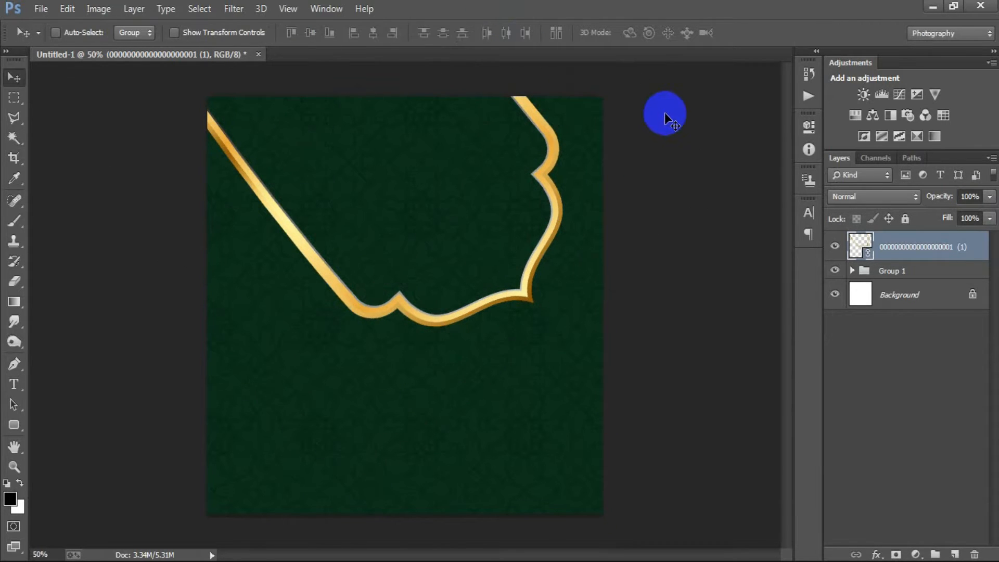
Nudge the gold frame slightly right and down, and rasterize its layer
key(Right)
key(Right)
key(Right)
key(Right)
key(Right)
key(Right)
key(Right)
key(Right)
key(Right)
key(Right)
key(Right)
key(Right)
key(Right)
key(Right)
key(Right)
key(Right)
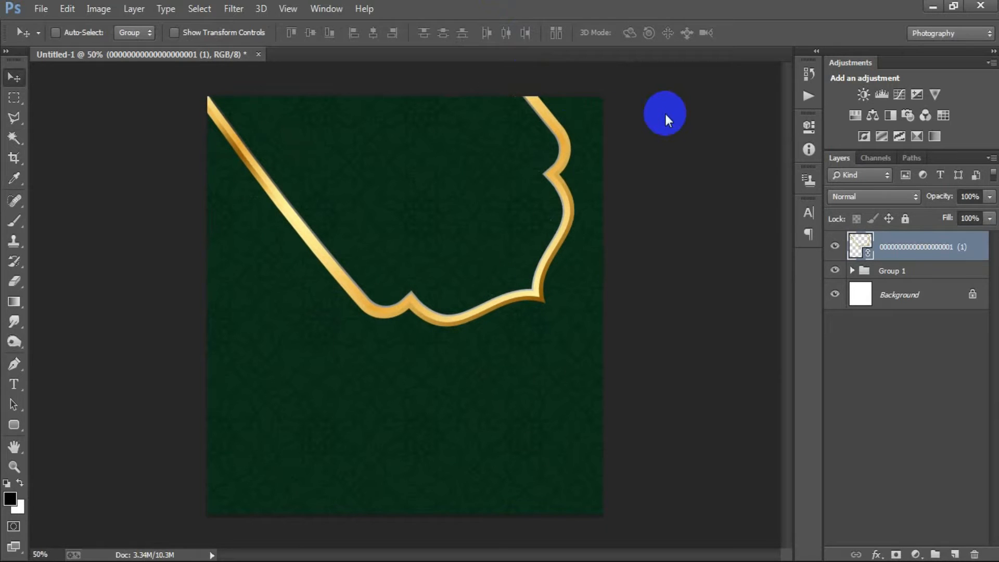
key(Right)
key(Right)
key(Right)
key(Right)
key(Right)
key(Down)
key(Down)
key(Down)
key(Down)
key(Down)
key(Right)
key(Right)
key(Left)
key(Left)
key(Left)
key(Left)
key(Left)
key(Left)
key(Left)
key(Left)
key(Left)
key(Left)
key(Left)
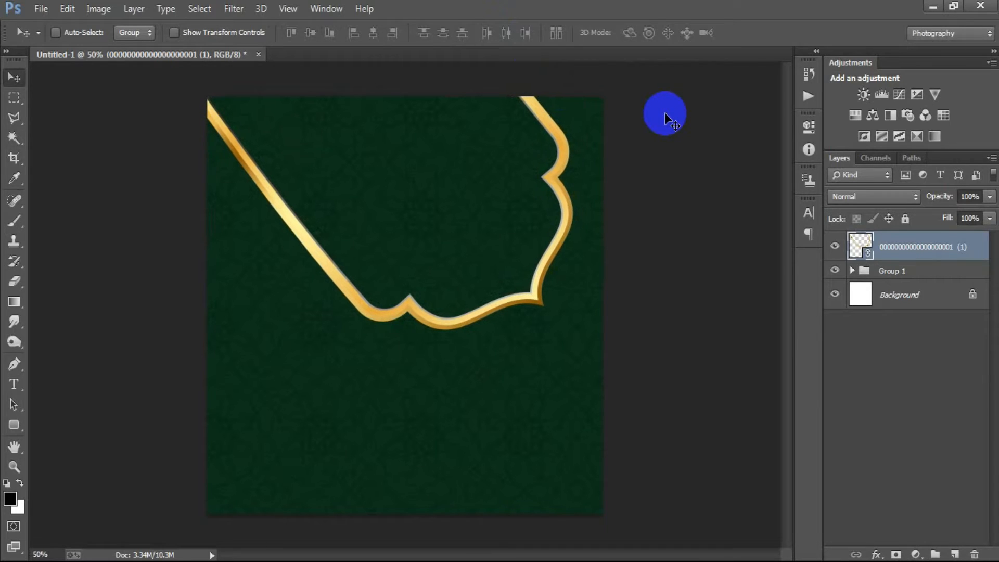
key(Up)
key(Up)
key(Down)
key(Down)
right_click(910, 249)
click(702, 294)
Place the Kaaba photo (6) as a linked file directly above Group 1, scaled to about 135% and covering the canvas's upper part
click(897, 272)
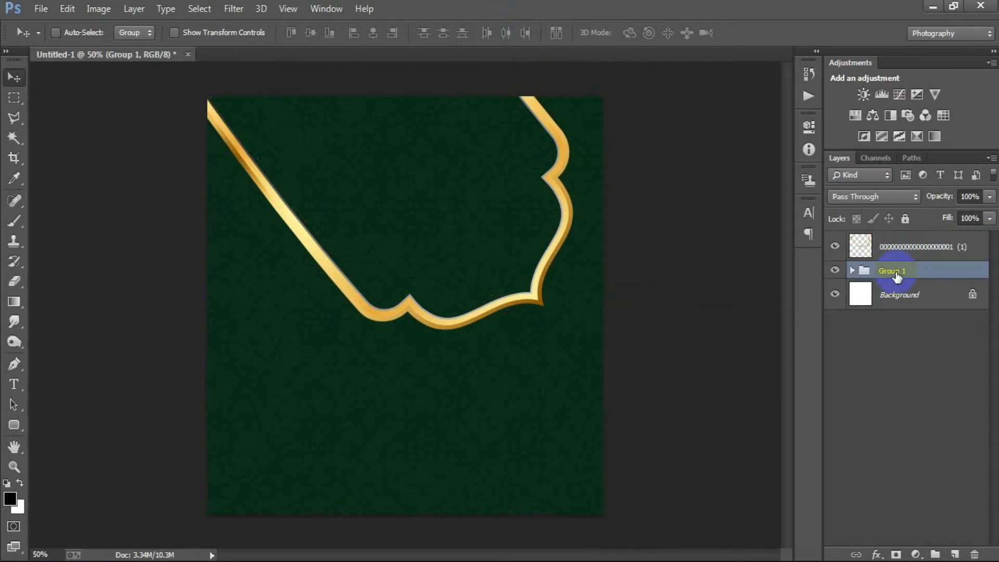
click(29, 14)
click(91, 245)
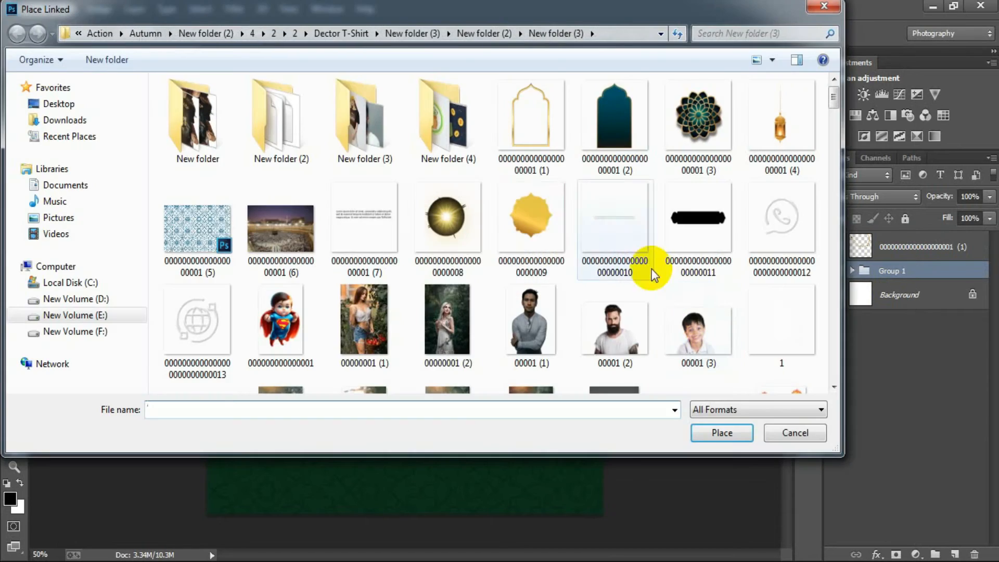
double_click(294, 220)
drag(593, 434, 642, 504)
drag(536, 432, 570, 329)
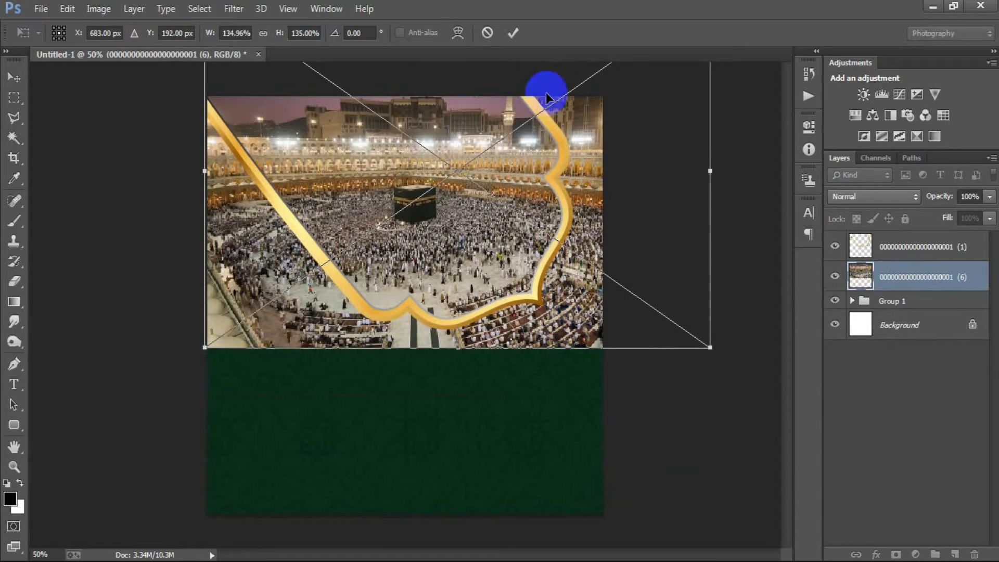
click(513, 32)
Rasterize the Kaaba photo layer and add a layer mask to it
right_click(967, 297)
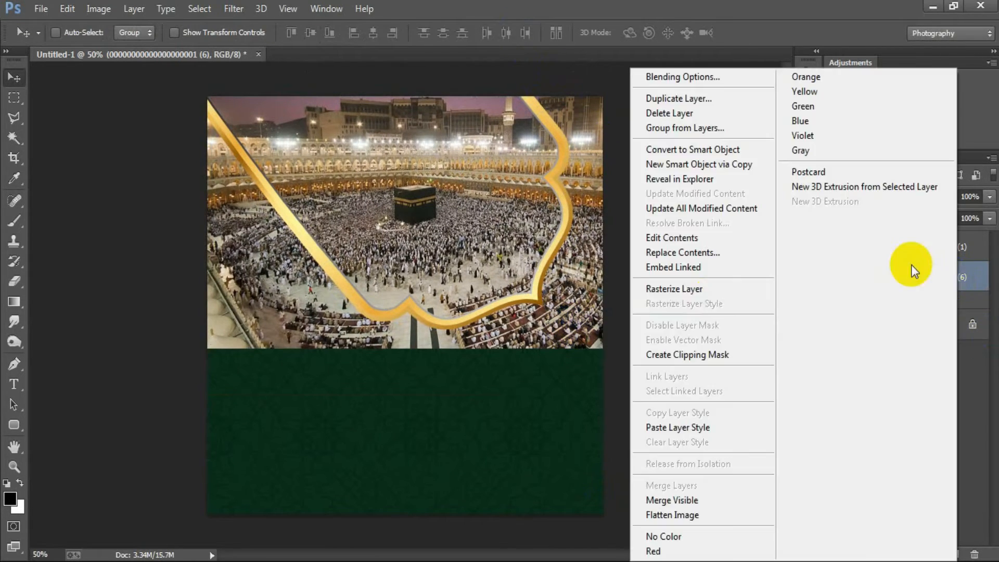
click(714, 291)
click(897, 554)
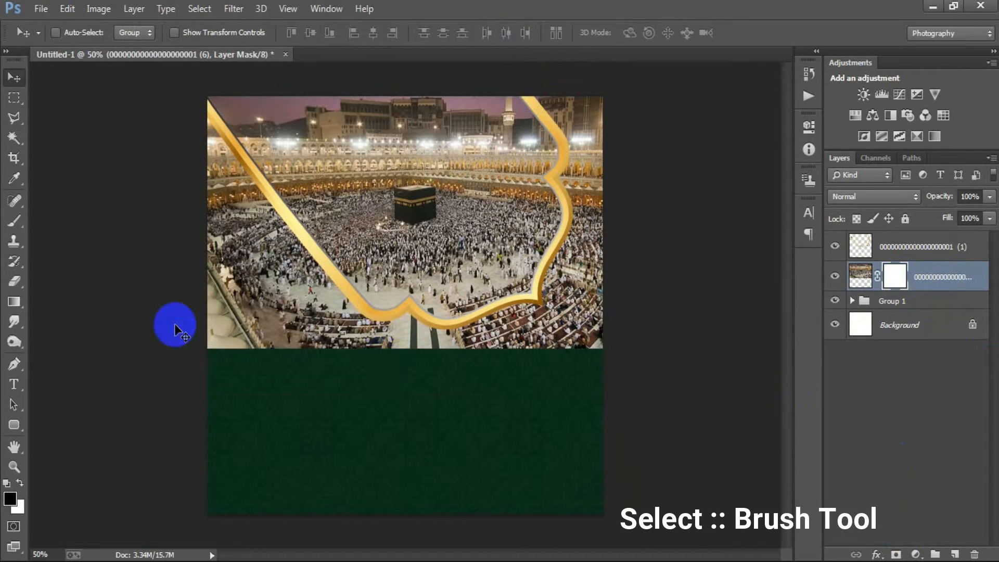
Choose a hard round brush with 100% hardness for painting on the photo's layer mask
drag(14, 221, 44, 226)
right_click(202, 216)
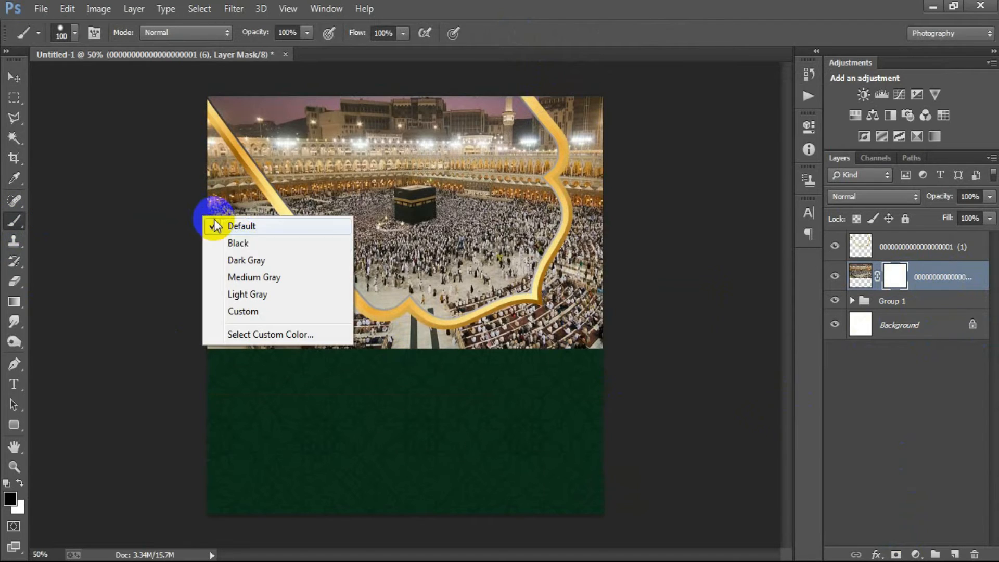
right_click(435, 237)
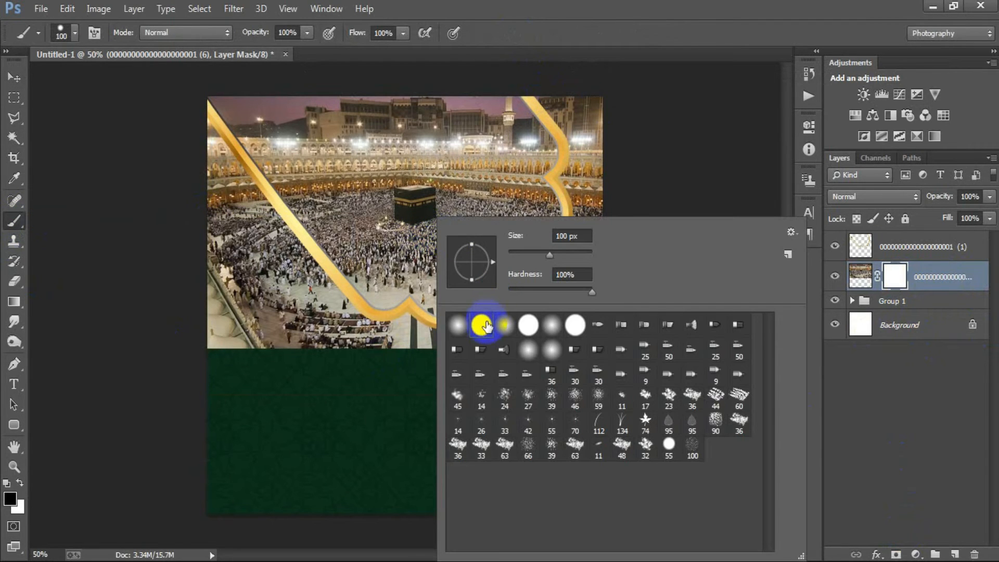
click(633, 6)
mouse_move(216, 221)
mouse_down()
mouse_move(235, 266)
mouse_move(228, 357)
mouse_move(204, 123)
mouse_move(335, 357)
mouse_up()
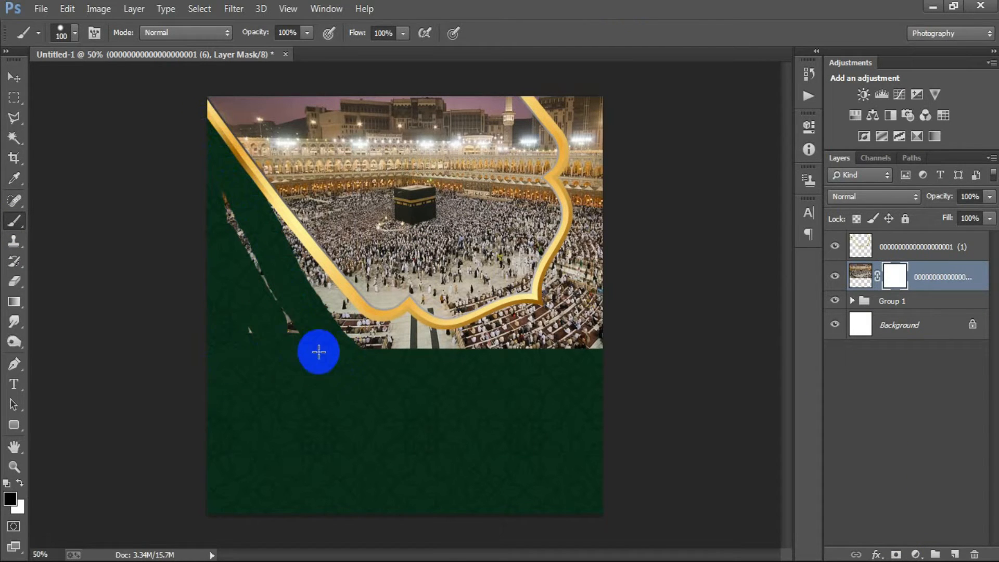
mouse_move(290, 319)
mouse_down()
mouse_move(215, 200)
mouse_move(257, 192)
mouse_up()
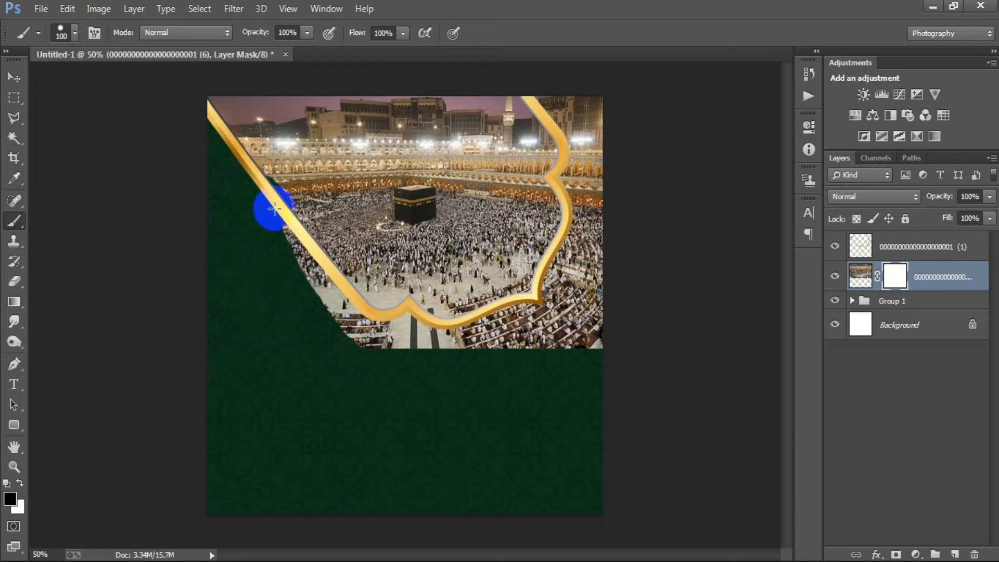
key(ctrl+z)
drag(204, 126, 320, 368)
key(ctrl+z)
Set the brush size to 47 px and mask out the Kaaba photo outside the gold frame's left edge
right_click(299, 185)
drag(411, 219, 396, 220)
key(Return)
mouse_move(186, 196)
mouse_down()
mouse_move(261, 358)
mouse_move(195, 286)
mouse_move(199, 252)
mouse_move(219, 290)
mouse_move(209, 290)
mouse_move(210, 351)
mouse_move(234, 343)
mouse_move(272, 357)
mouse_up()
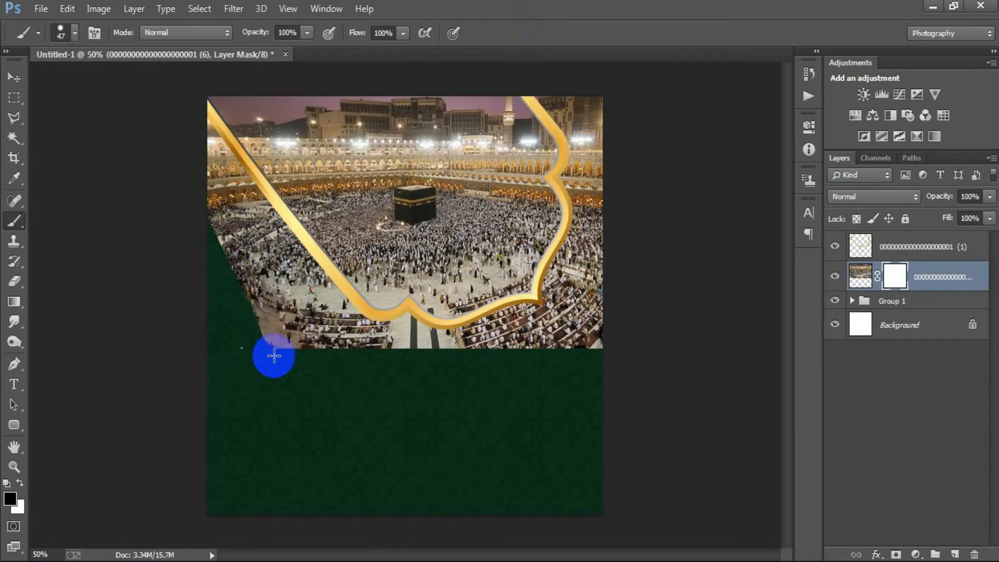
drag(365, 341, 271, 243)
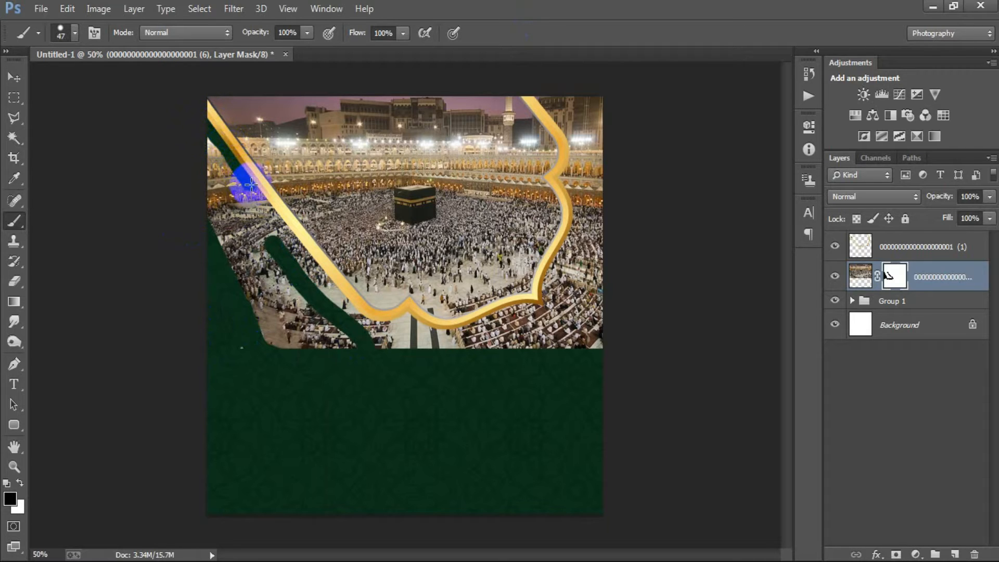
mouse_move(290, 238)
mouse_down()
mouse_move(380, 345)
mouse_move(242, 326)
mouse_move(194, 153)
mouse_move(222, 206)
mouse_move(205, 136)
mouse_move(230, 218)
mouse_move(210, 214)
mouse_move(232, 322)
mouse_move(257, 353)
mouse_move(245, 185)
mouse_move(259, 238)
mouse_move(277, 241)
mouse_move(324, 291)
mouse_move(296, 291)
mouse_move(264, 253)
mouse_move(274, 338)
mouse_move(289, 289)
mouse_move(299, 324)
mouse_move(314, 321)
mouse_move(337, 348)
mouse_move(345, 323)
mouse_move(300, 358)
mouse_move(275, 321)
mouse_move(276, 301)
mouse_move(302, 348)
mouse_move(389, 350)
mouse_move(360, 322)
mouse_up()
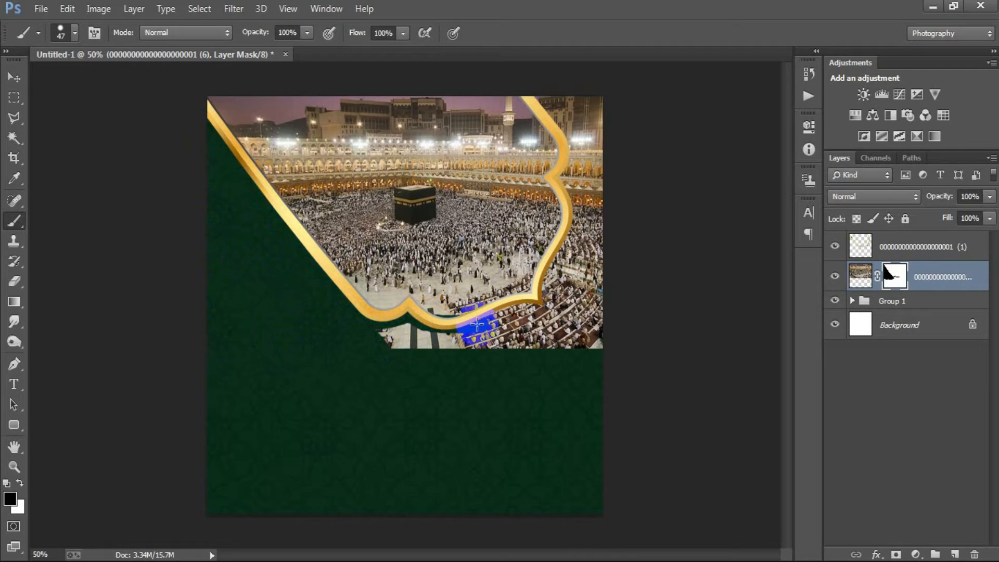
Paint the layer mask along the frame's lower and right edges to hide the remaining photo outside the frame
mouse_move(454, 328)
mouse_down()
mouse_move(411, 336)
mouse_move(373, 323)
mouse_move(401, 318)
mouse_up()
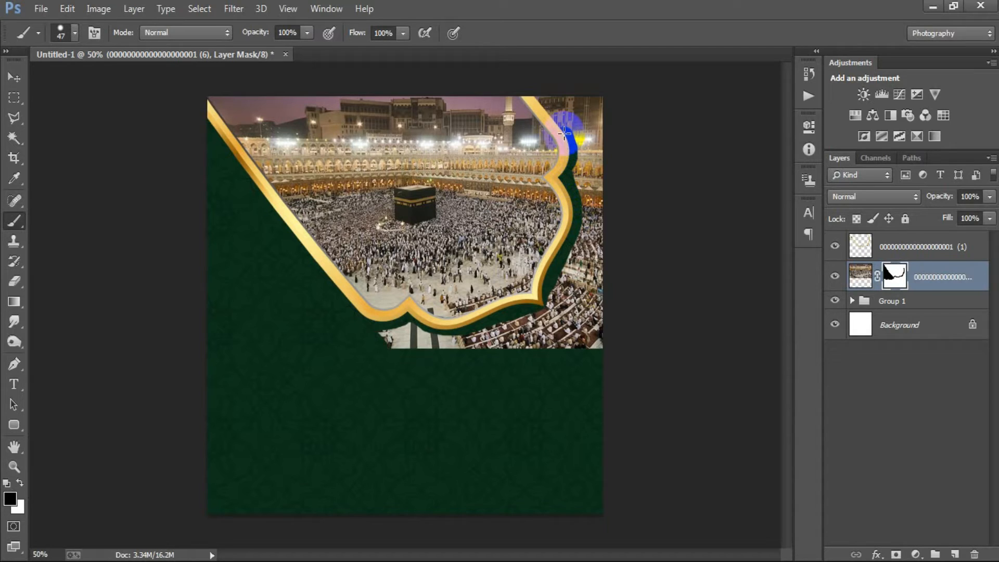
mouse_move(539, 98)
mouse_down()
mouse_move(610, 103)
mouse_move(562, 111)
mouse_move(611, 123)
mouse_move(569, 129)
mouse_move(594, 155)
mouse_move(595, 370)
mouse_move(591, 226)
mouse_move(603, 130)
mouse_move(598, 370)
mouse_move(580, 352)
mouse_move(398, 359)
mouse_move(388, 343)
mouse_move(397, 339)
mouse_move(571, 339)
mouse_move(372, 331)
mouse_move(417, 336)
mouse_move(413, 344)
mouse_move(584, 318)
mouse_move(539, 317)
mouse_move(581, 234)
mouse_move(579, 141)
mouse_move(580, 306)
mouse_move(571, 262)
mouse_move(583, 146)
mouse_up()
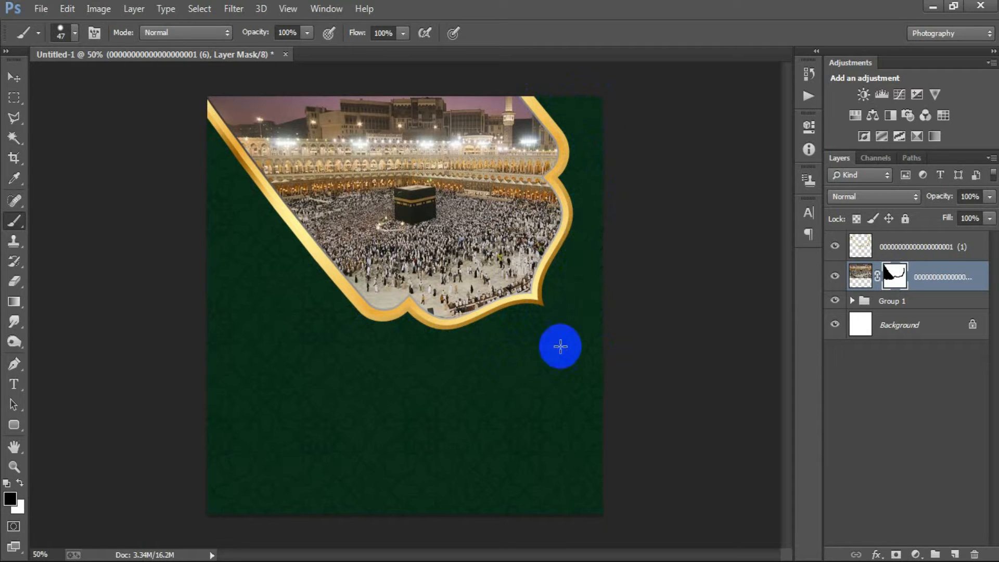
mouse_move(473, 345)
mouse_down()
mouse_move(293, 285)
mouse_move(283, 266)
mouse_up()
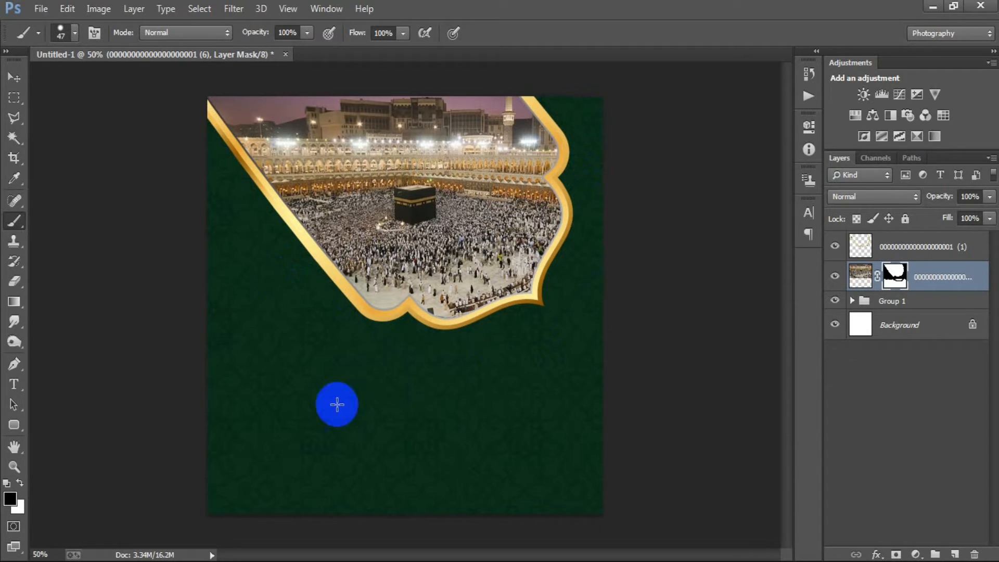
Group the gold frame layer and the masked Kaaba photo layer together
click(12, 78)
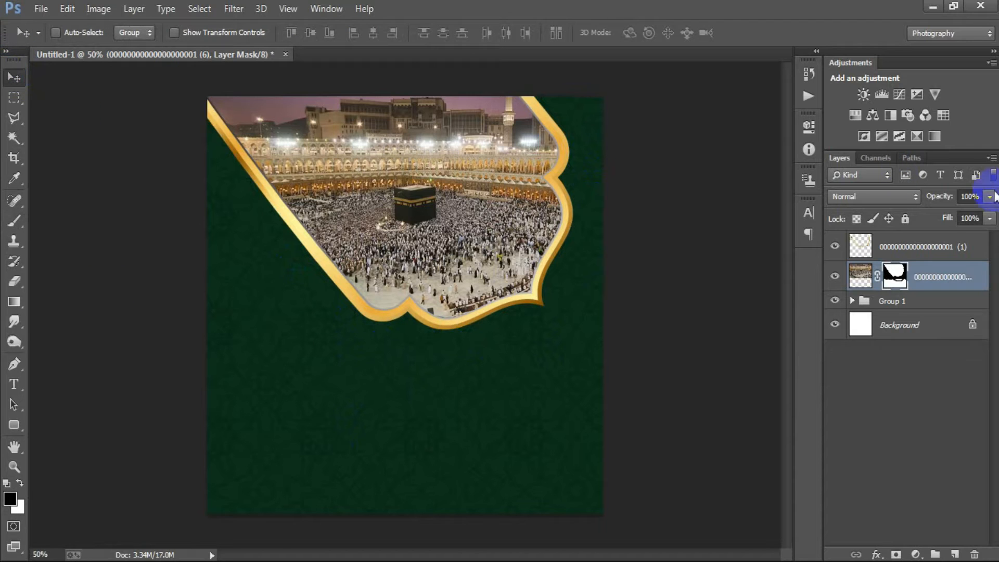
shift+click(924, 257)
key(ctrl+g)
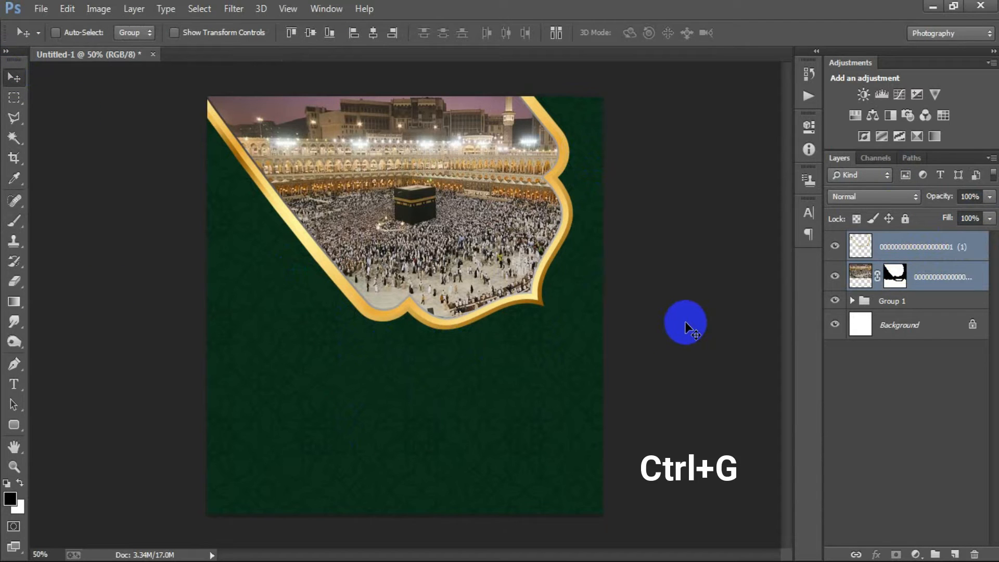
Add the text "islamic" on a new layer in the green area below the frame
click(955, 555)
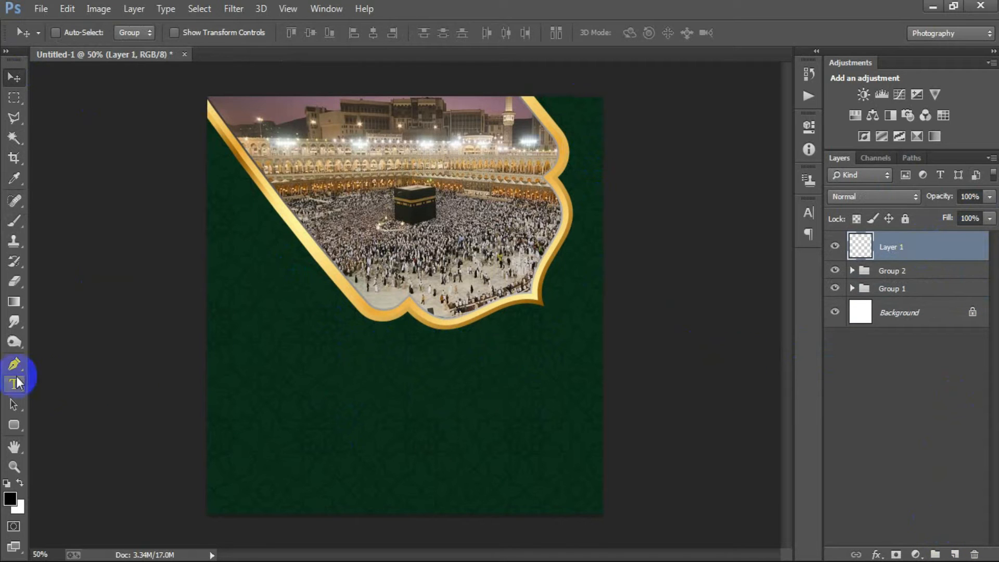
click(15, 380)
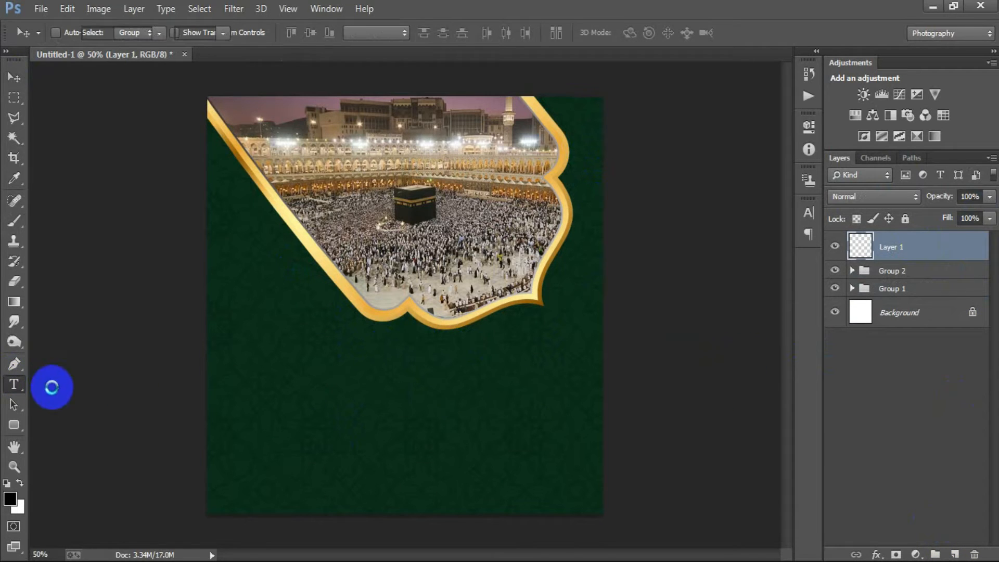
click(363, 400)
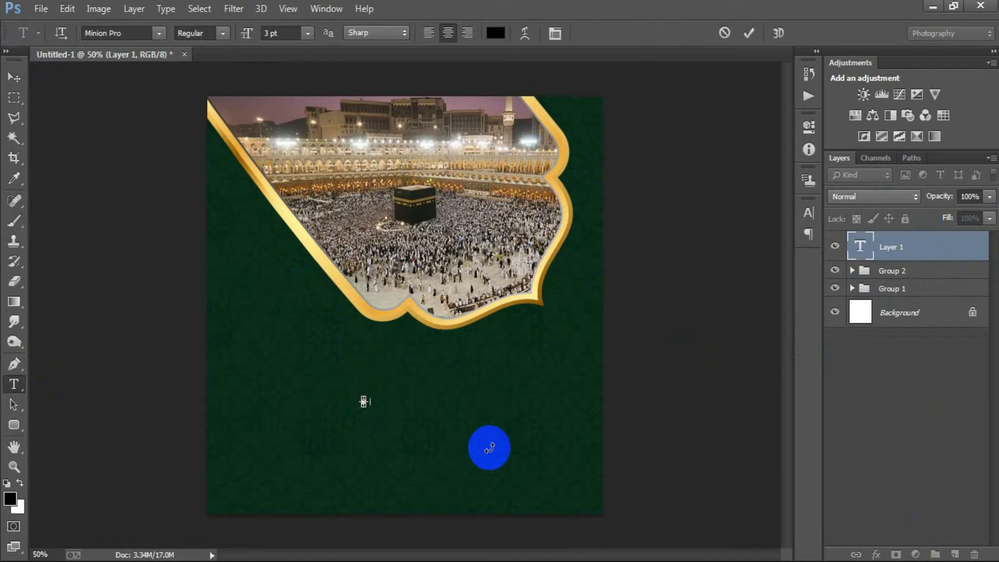
click(14, 77)
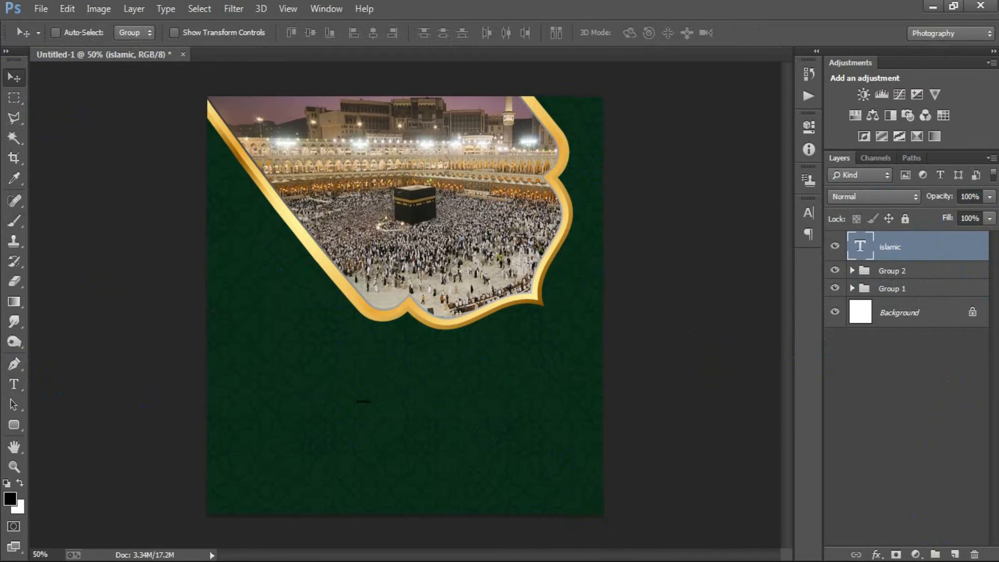
Format the "islamic" text in white with the Anything Script font at 36.91 pt
click(808, 212)
click(772, 299)
drag(521, 174, 410, 67)
click(775, 144)
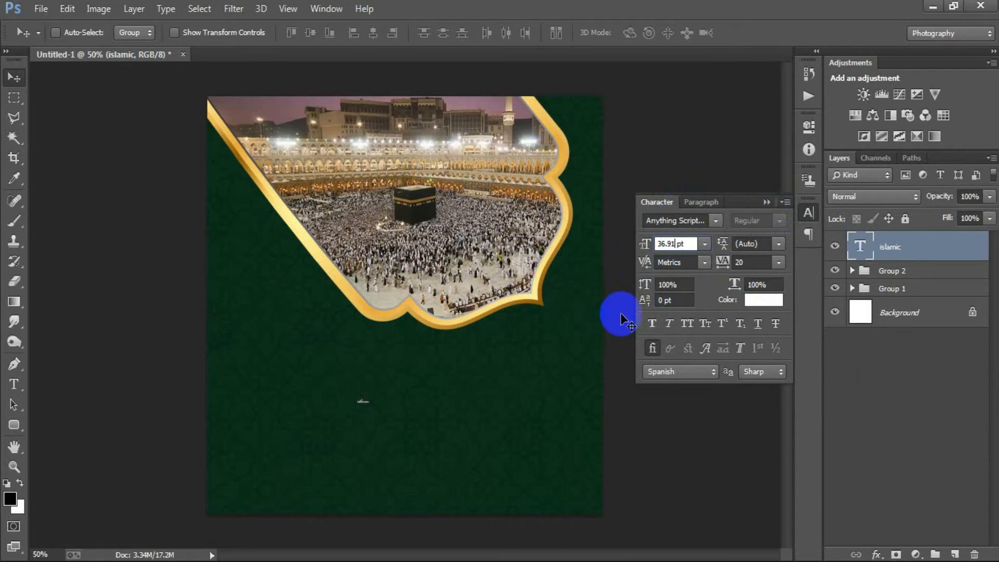
key(Return)
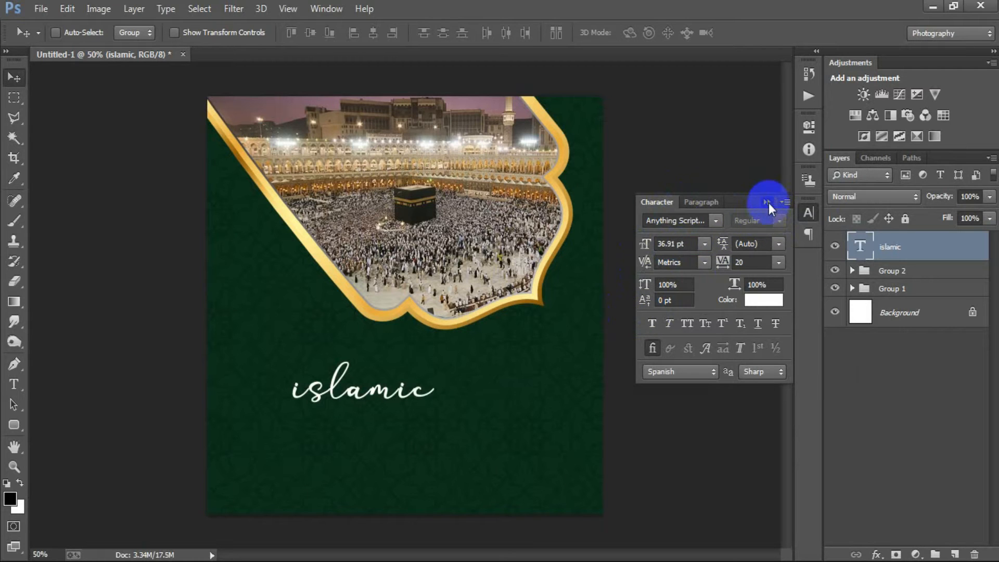
click(767, 202)
Move the "islamic" text up against the frame's lower edge and rotate it to about -11.8 degrees
drag(408, 413, 441, 353)
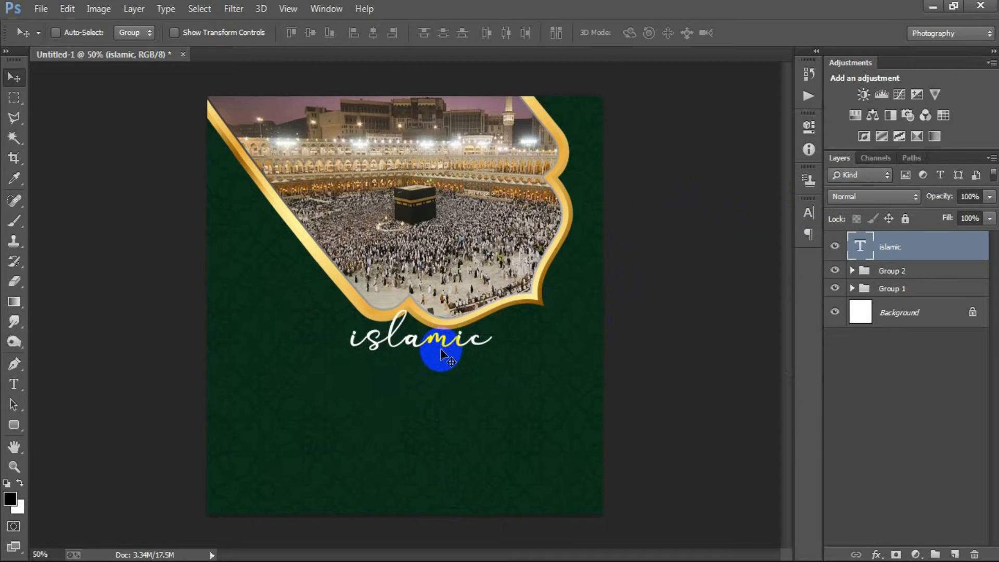
key(ctrl+t)
drag(490, 401, 528, 397)
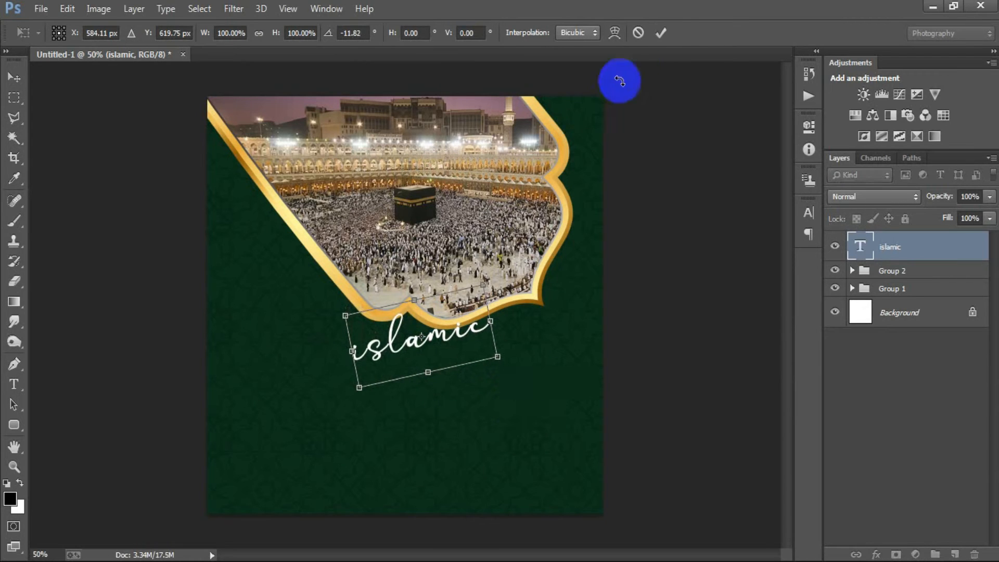
click(667, 43)
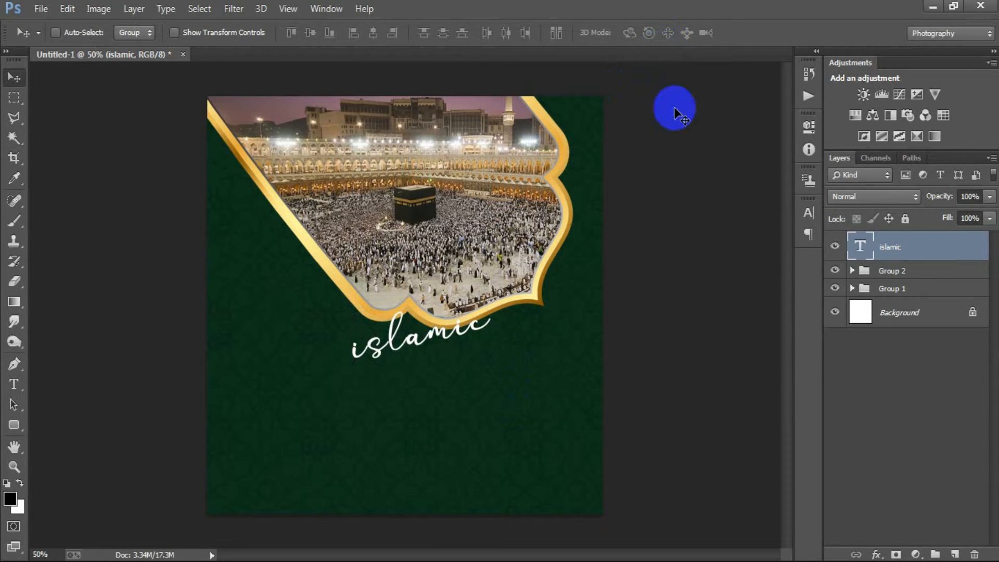
Centre the "islamic" text horizontally on the Background layer and nudge it slightly down
ctrl+click(892, 315)
click(373, 33)
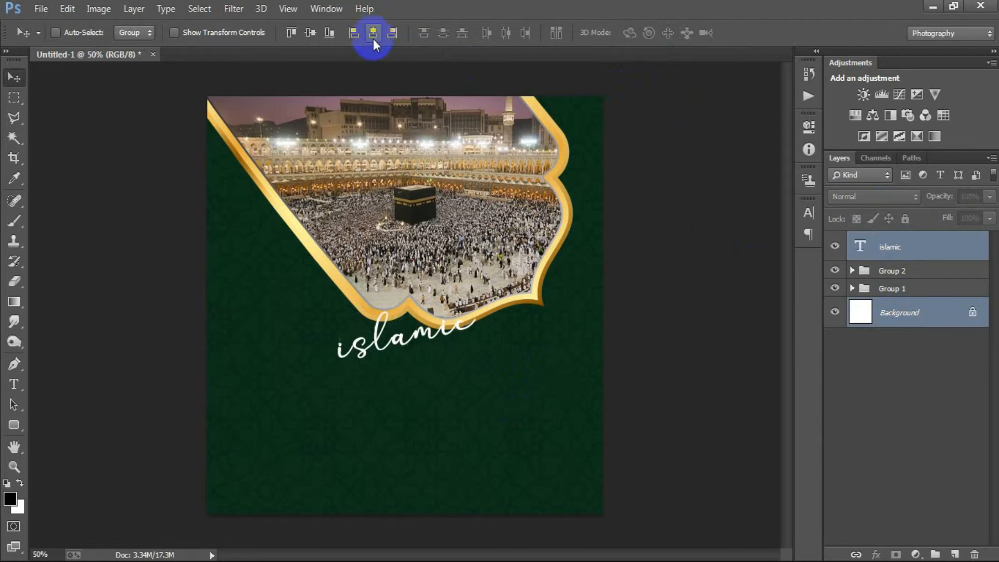
click(906, 252)
key(Down)
key(Down)
key(Down)
key(Down)
key(Down)
key(Down)
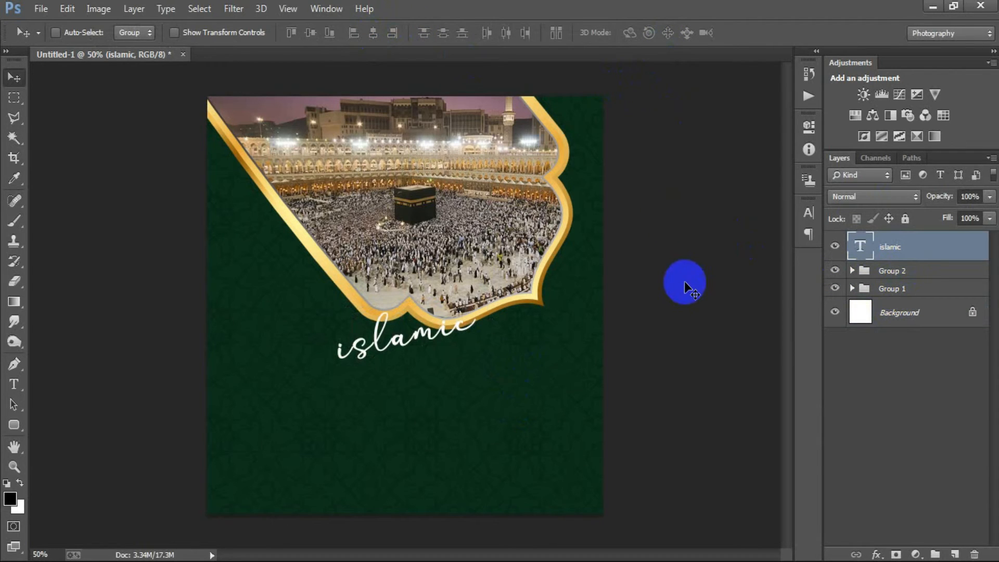
key(Up)
key(Up)
key(Up)
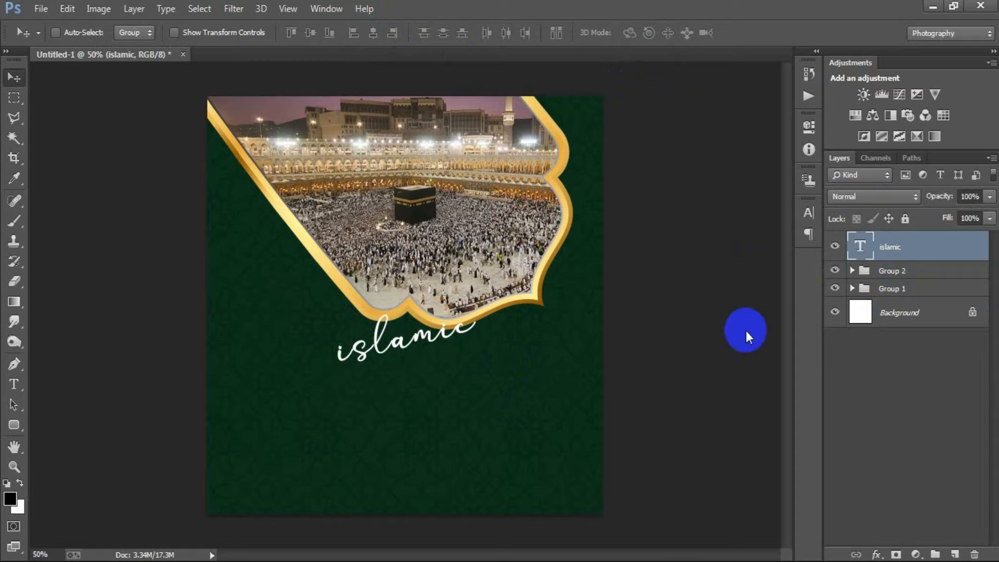
Add the text "TRAVEL" on a new layer below the word "islamic"
click(954, 554)
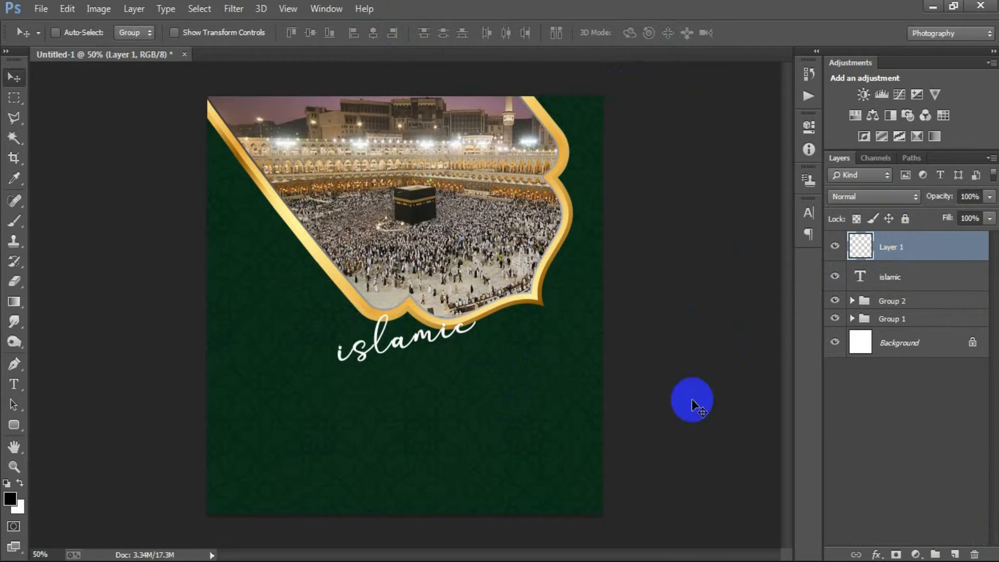
click(14, 384)
click(373, 402)
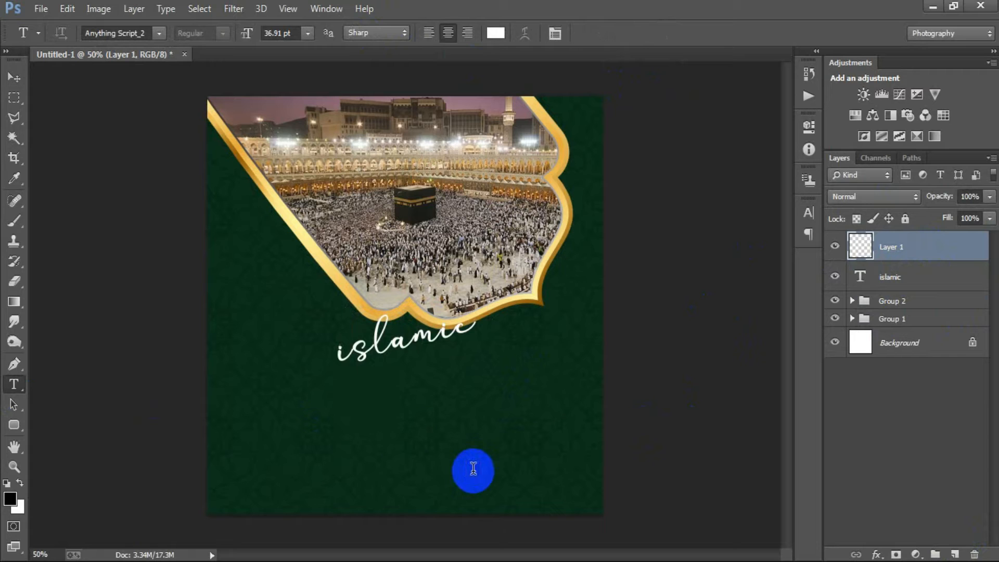
text(TRAVEL)
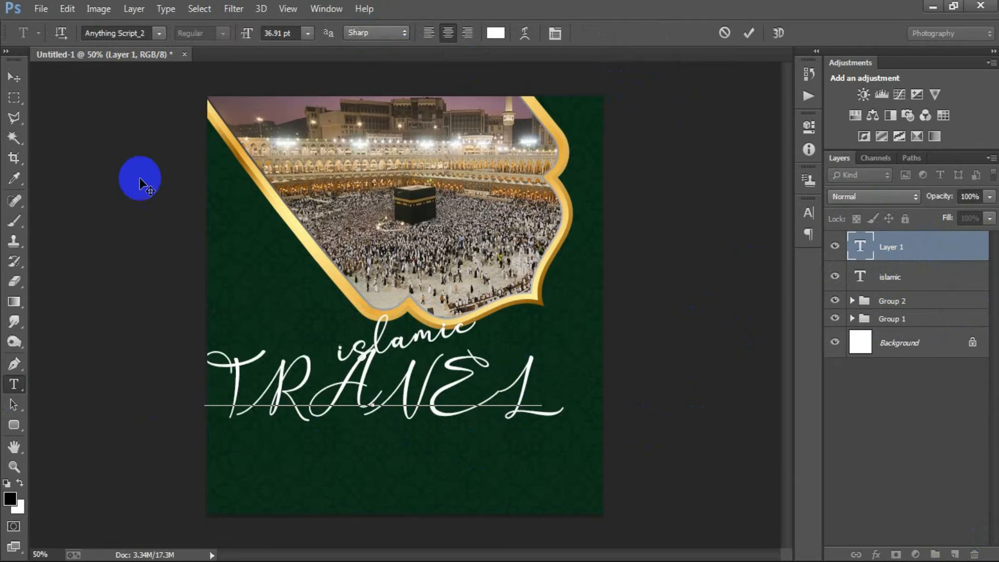
click(14, 77)
Change the "TRAVEL" font to Minion Pro and move its layer beneath the "islamic" layer
click(807, 213)
click(678, 221)
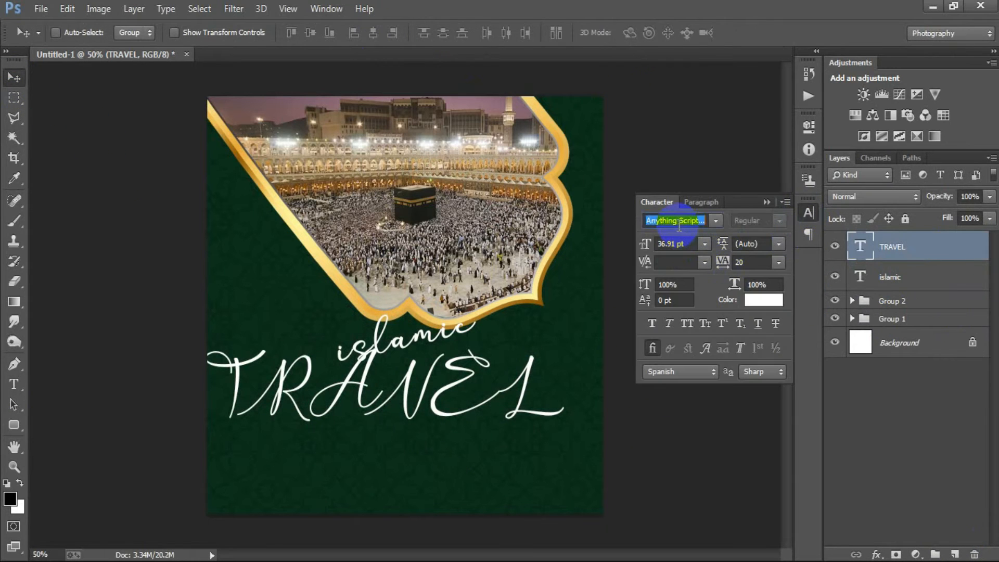
text(Minion Pro)
key(Return)
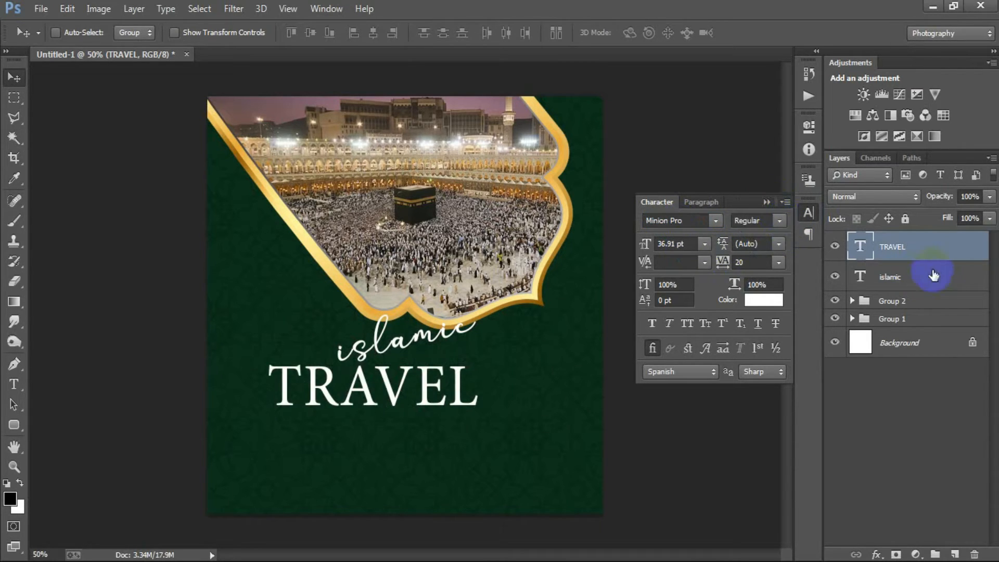
drag(930, 256, 929, 289)
Position "TRAVEL" directly under "islamic" and scale it proportionally to about 108%
drag(363, 409, 395, 401)
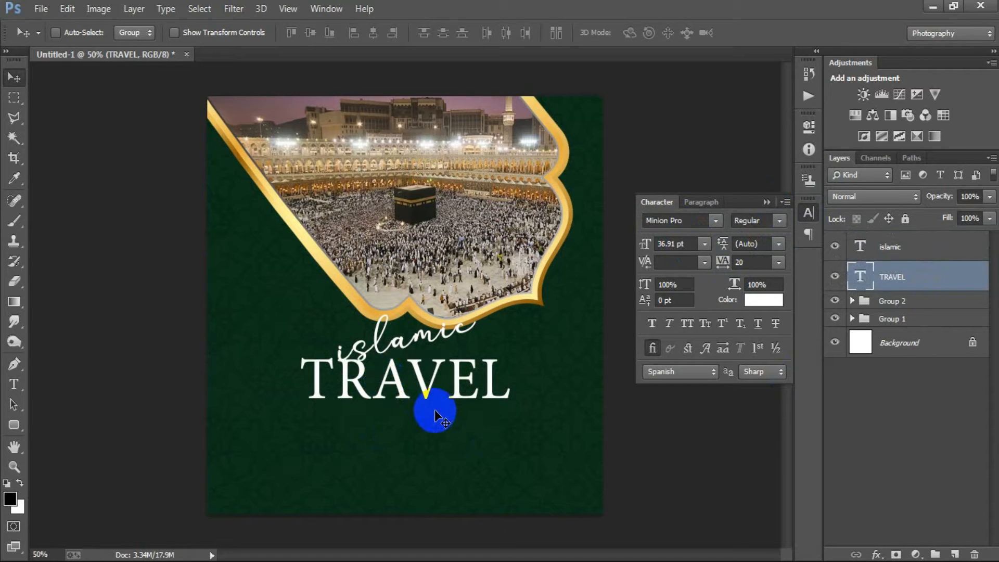
key(ctrl+t)
drag(509, 420, 521, 424)
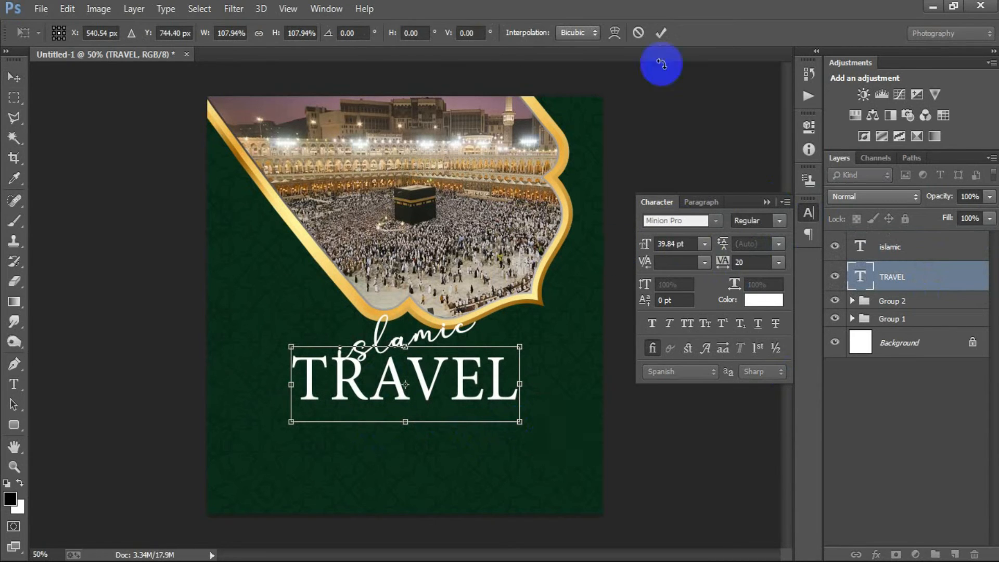
click(664, 38)
Centre the "TRAVEL" text horizontally on the Background layer, leaving only its layer selected
ctrl+click(903, 345)
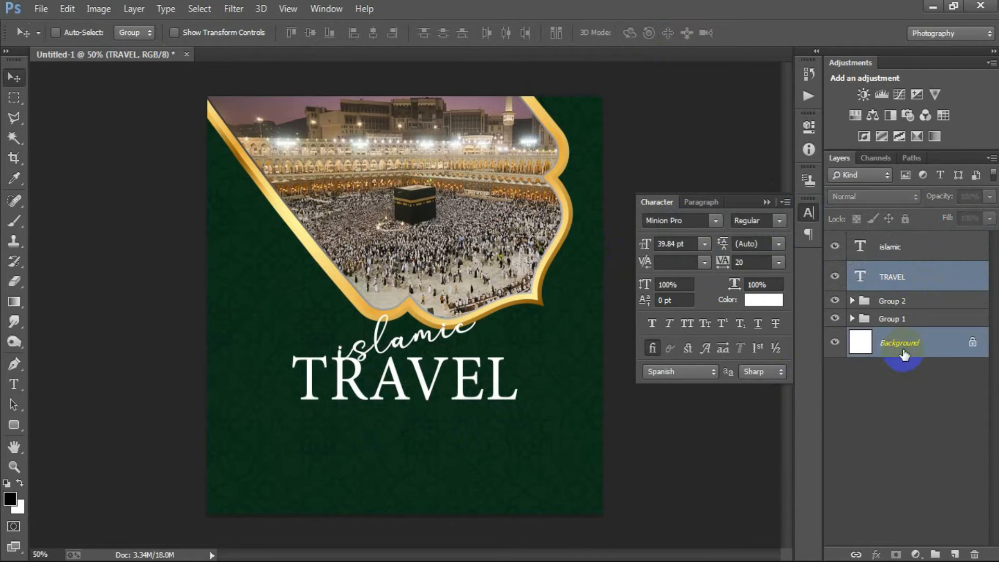
click(373, 35)
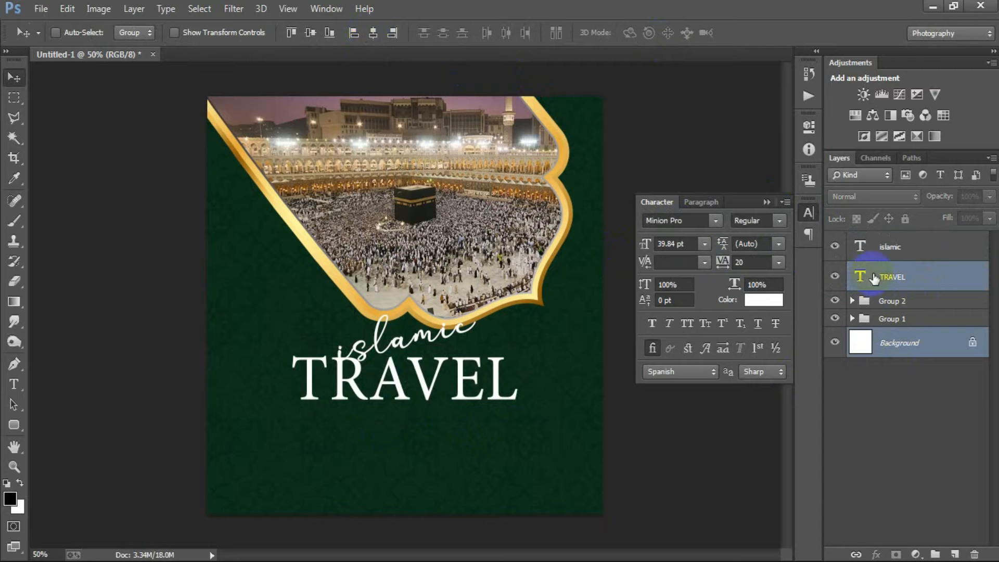
click(874, 278)
click(682, 179)
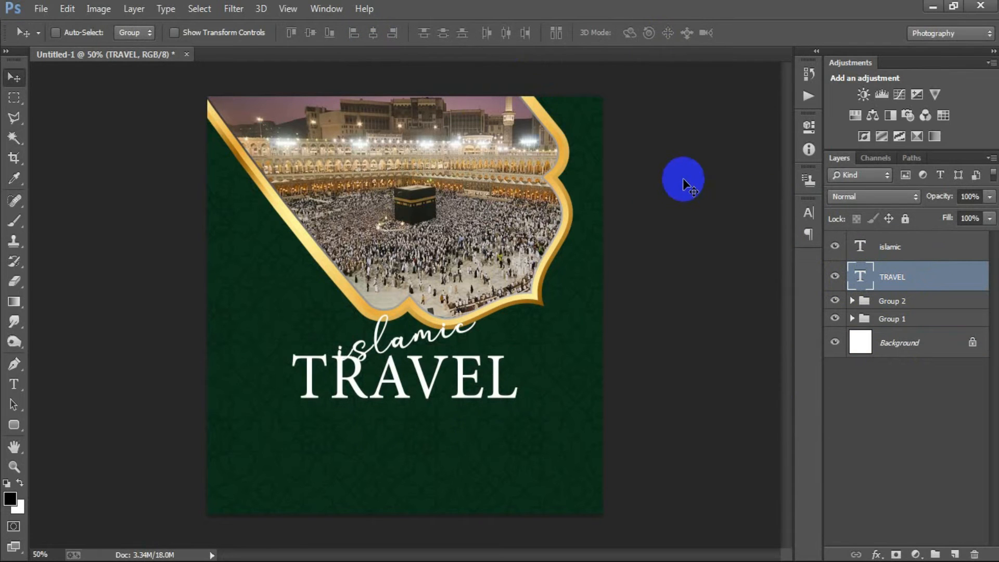
Add a Gradient Overlay to the "TRAVEL" layer and open its gradient for editing
double_click(985, 285)
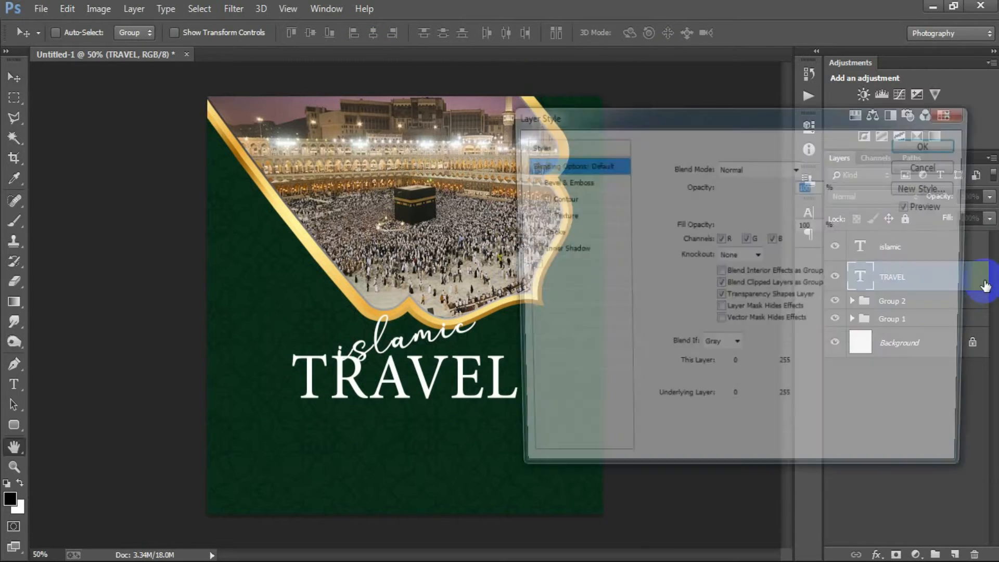
drag(618, 104, 575, 96)
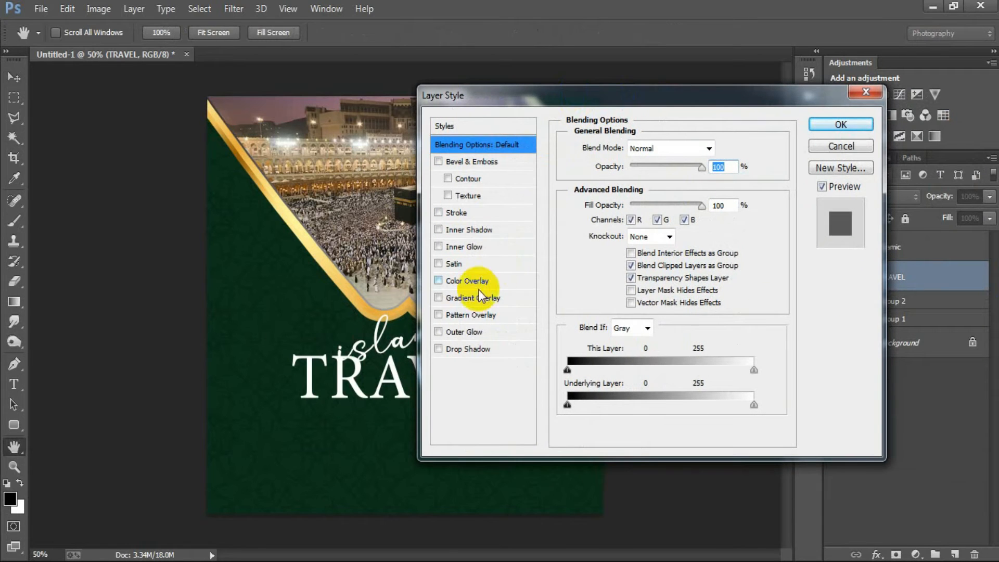
click(470, 298)
click(639, 182)
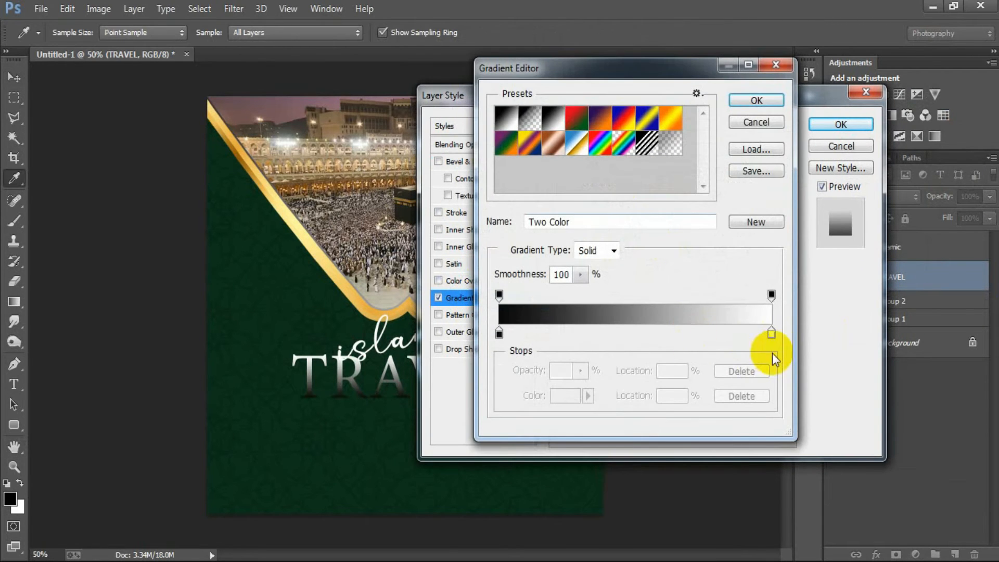
Set the right colour stop of the "TRAVEL" gradient to F3D570
click(770, 334)
click(556, 399)
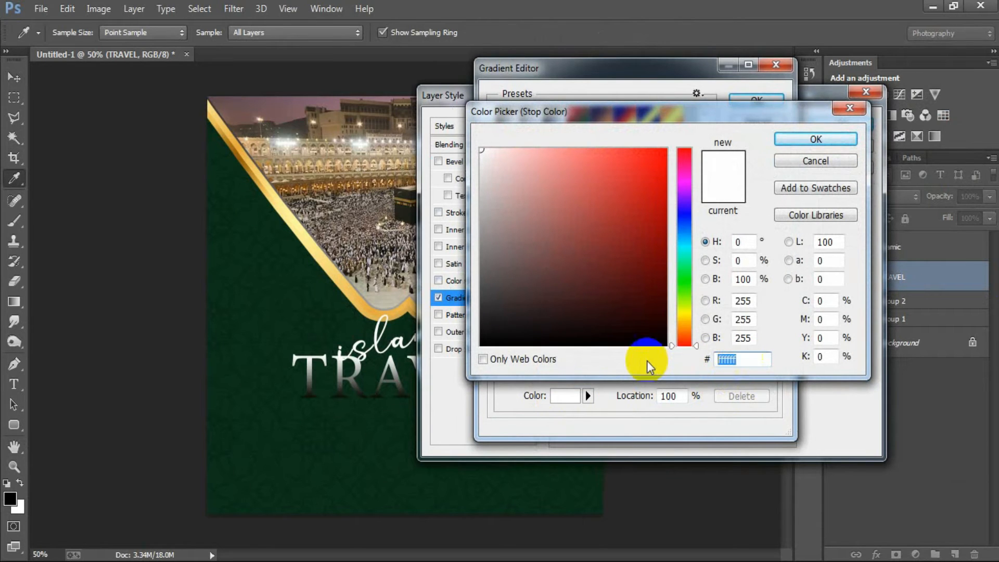
text(F)
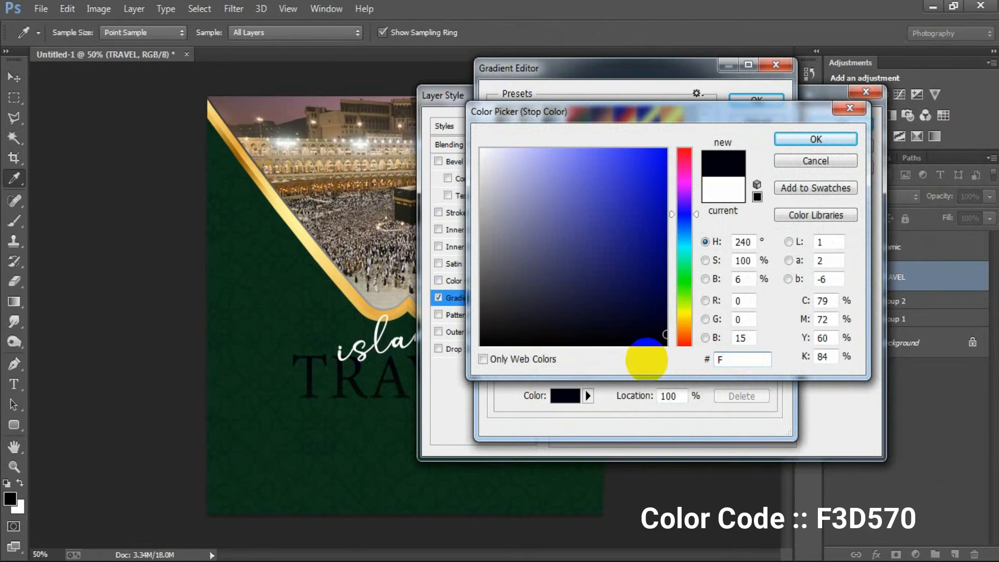
text(3D5)
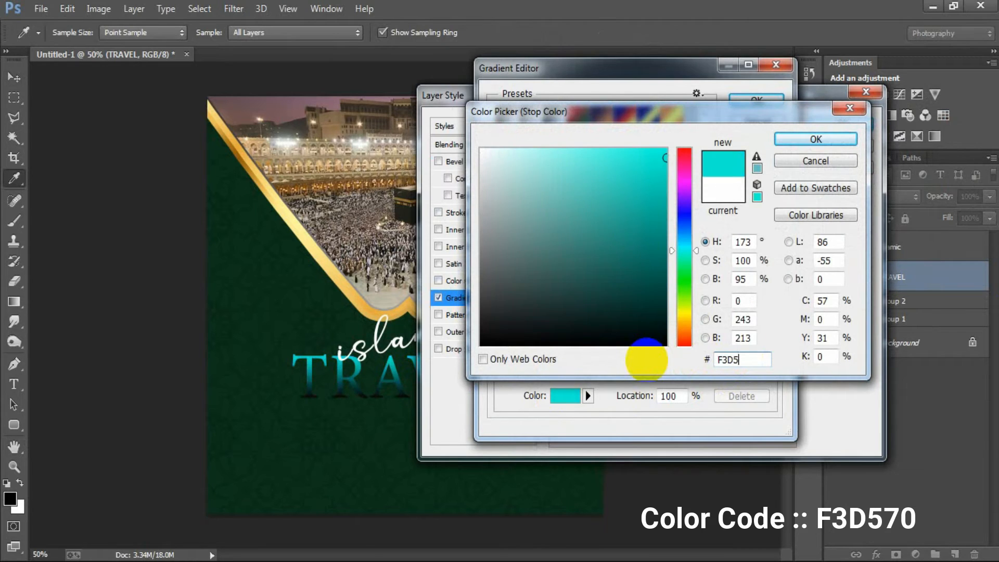
text(70)
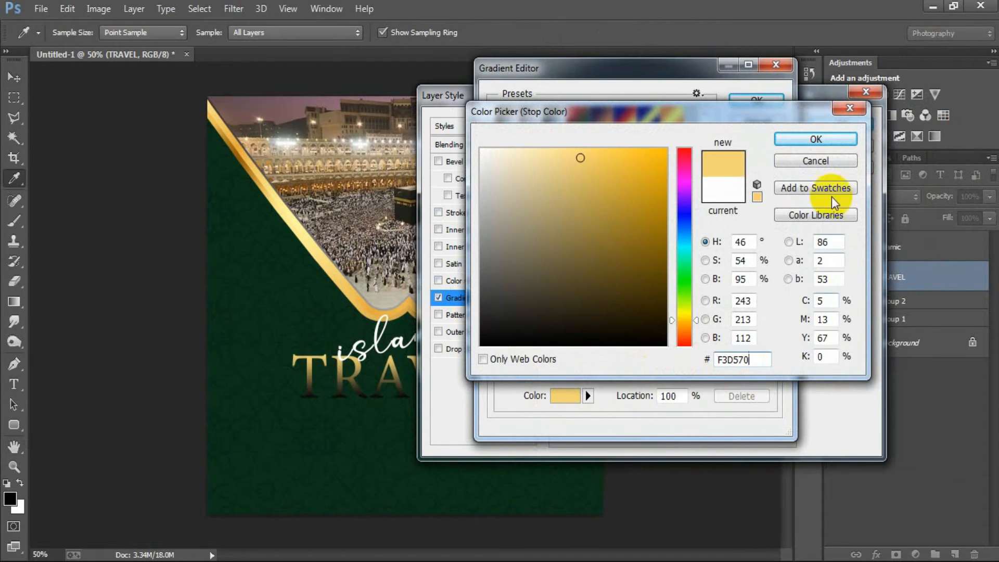
click(816, 139)
Set the gradient's left colour stop to 9C6910 and apply the Gradient Overlay to the "TRAVEL" layer
click(499, 331)
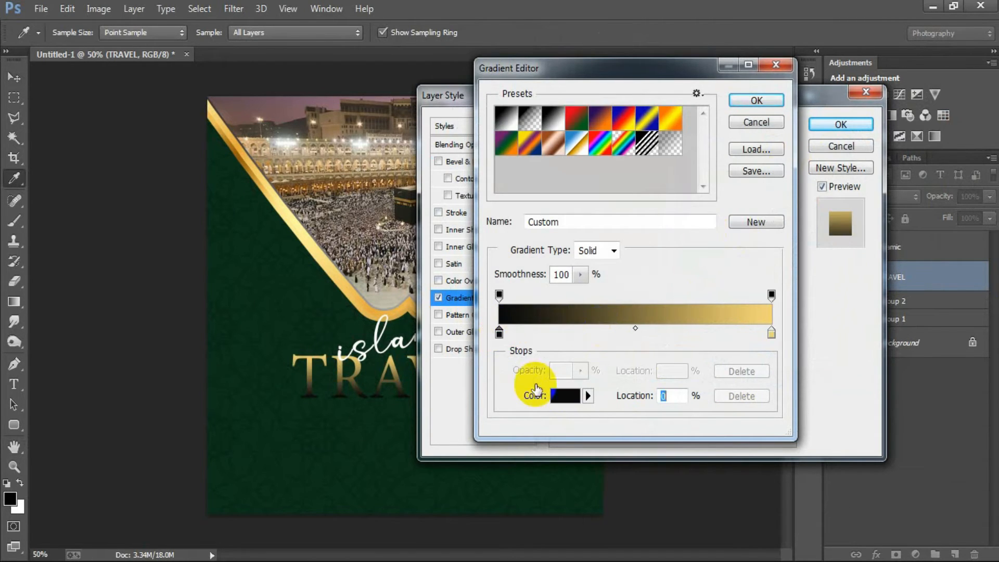
click(562, 396)
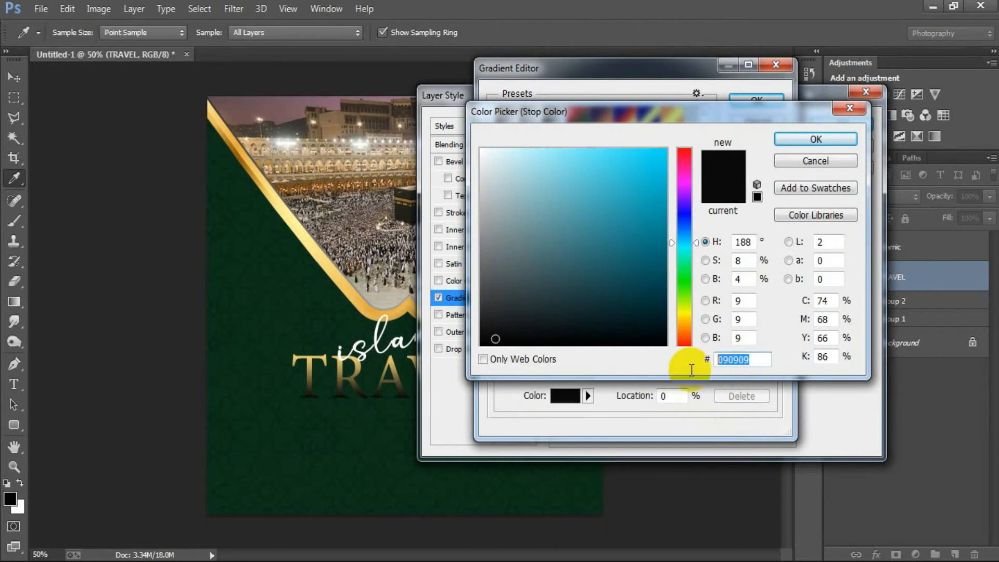
text(9)
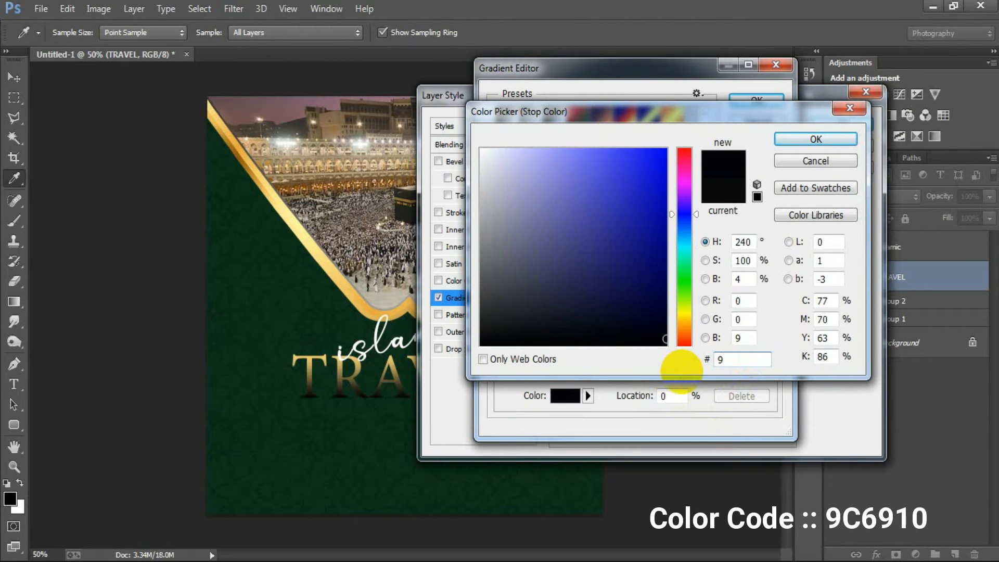
text(C6910)
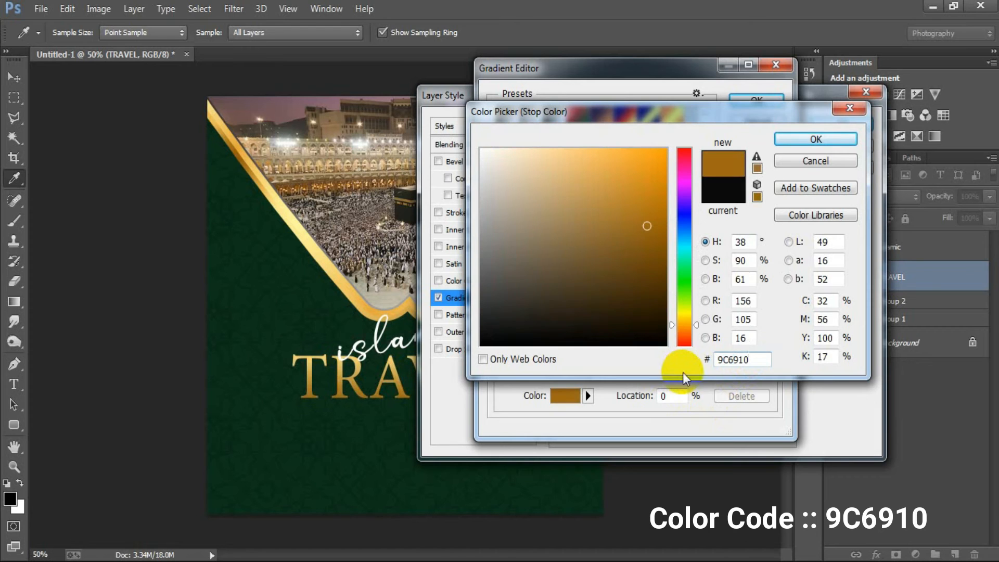
click(816, 138)
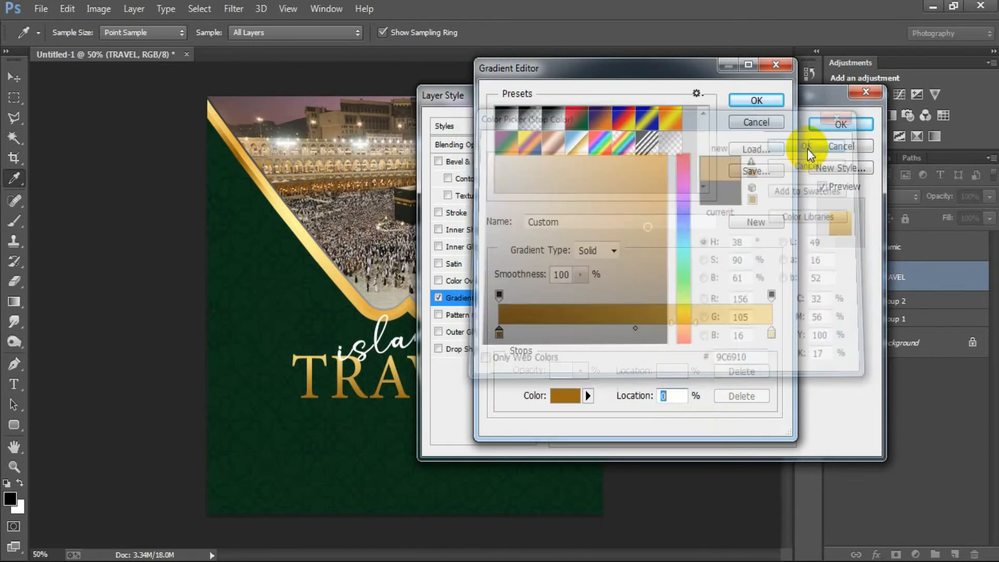
click(757, 99)
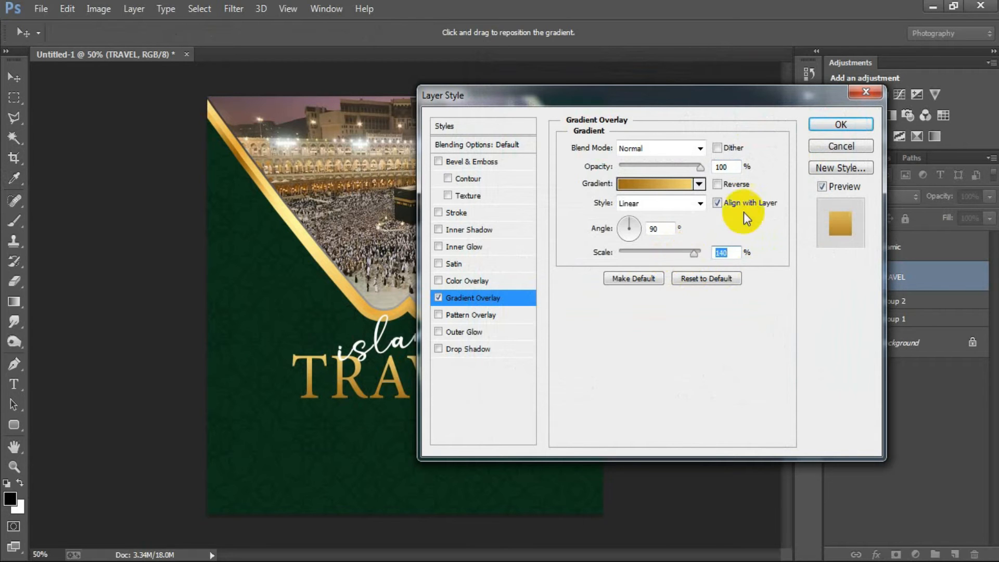
click(839, 125)
Copy the "TRAVEL" layer's style and collapse its effects list
right_click(975, 281)
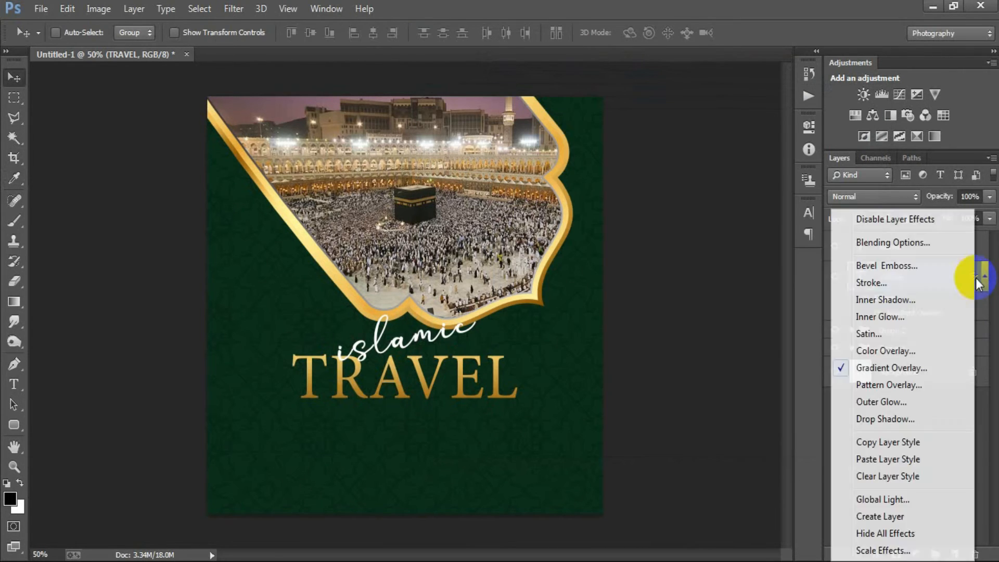
click(910, 442)
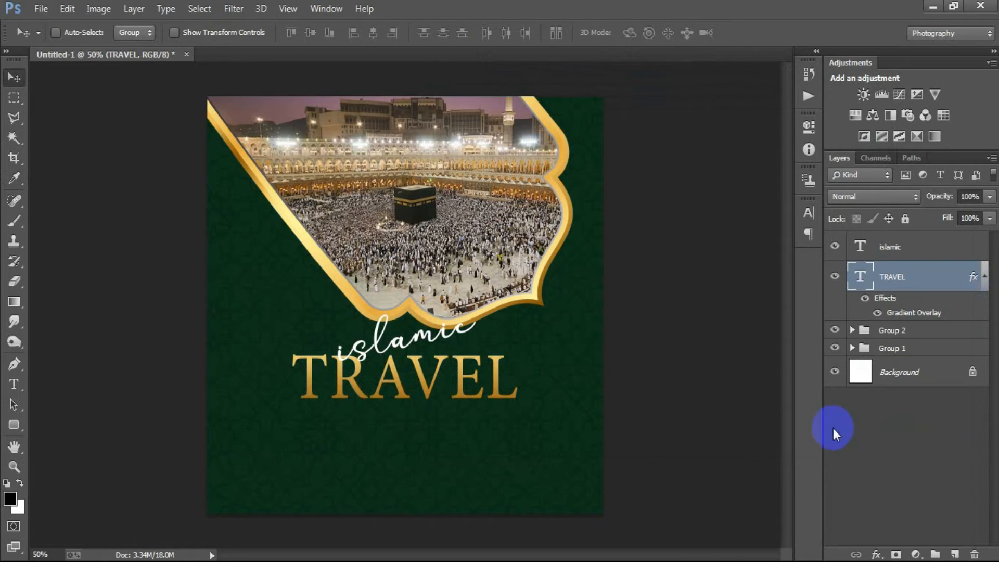
click(975, 275)
Add a new layer above "islamic" and draw a rounded rectangle about 638 by 54 px directly below "TRAVEL"
click(936, 250)
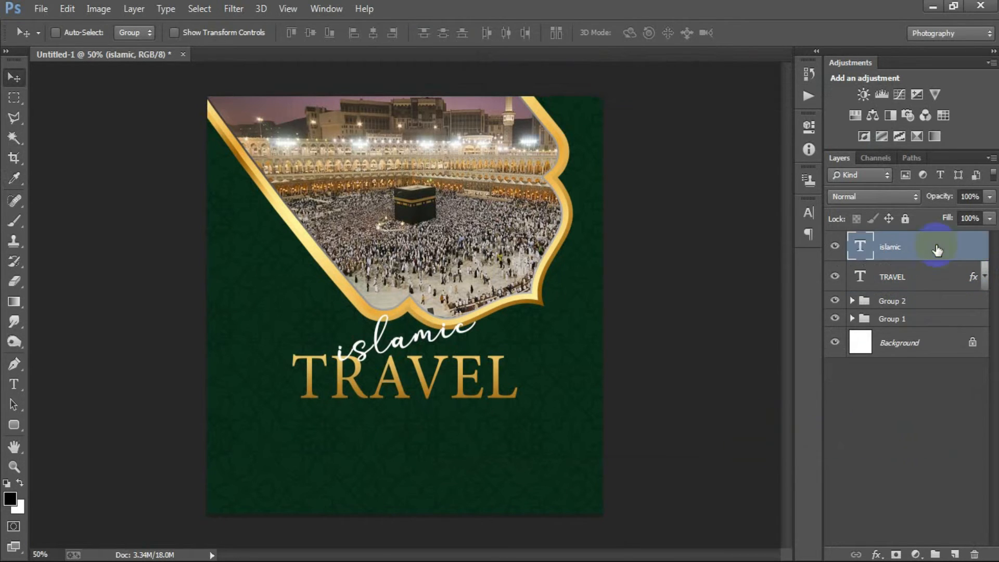
shift+click(922, 286)
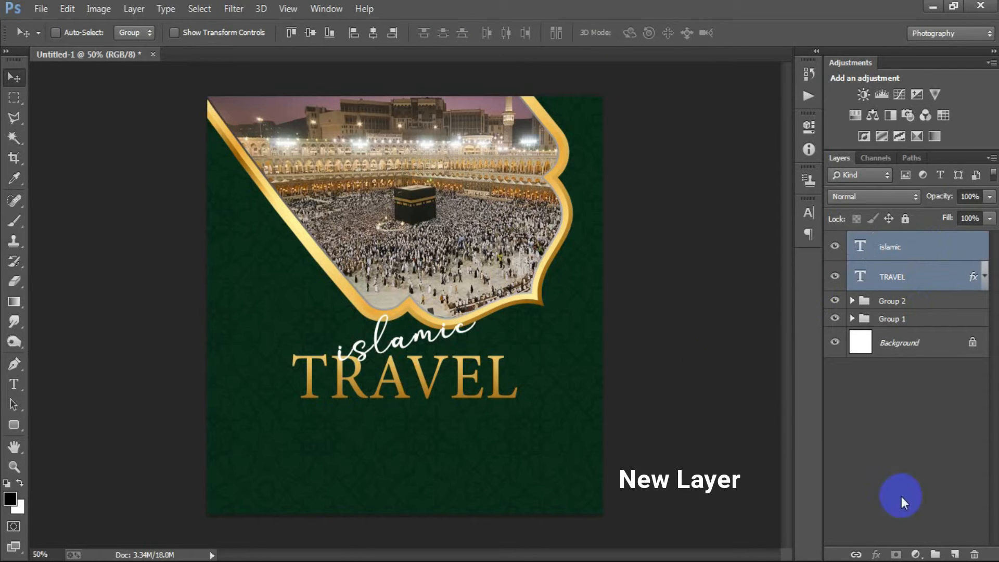
click(954, 554)
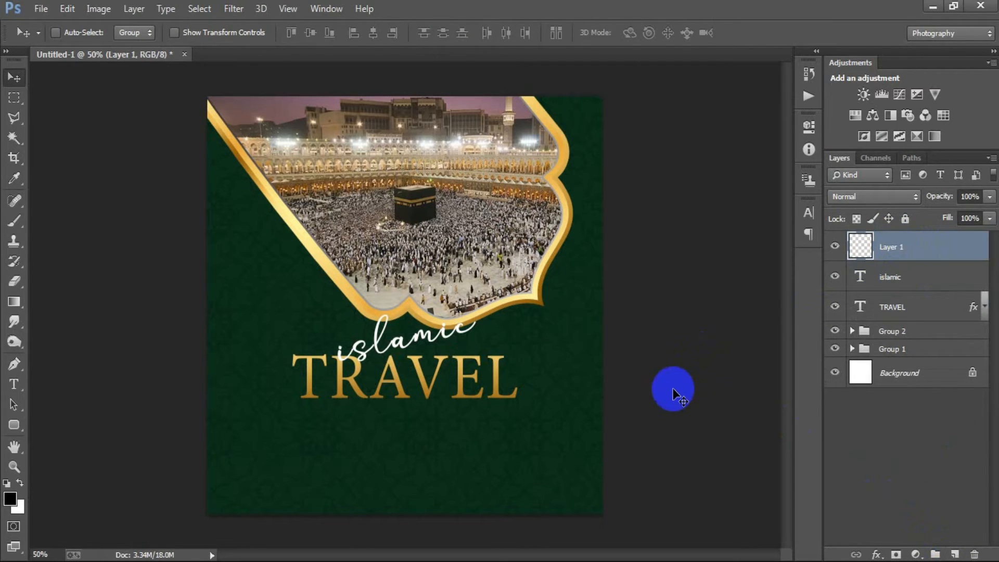
drag(17, 426, 55, 429)
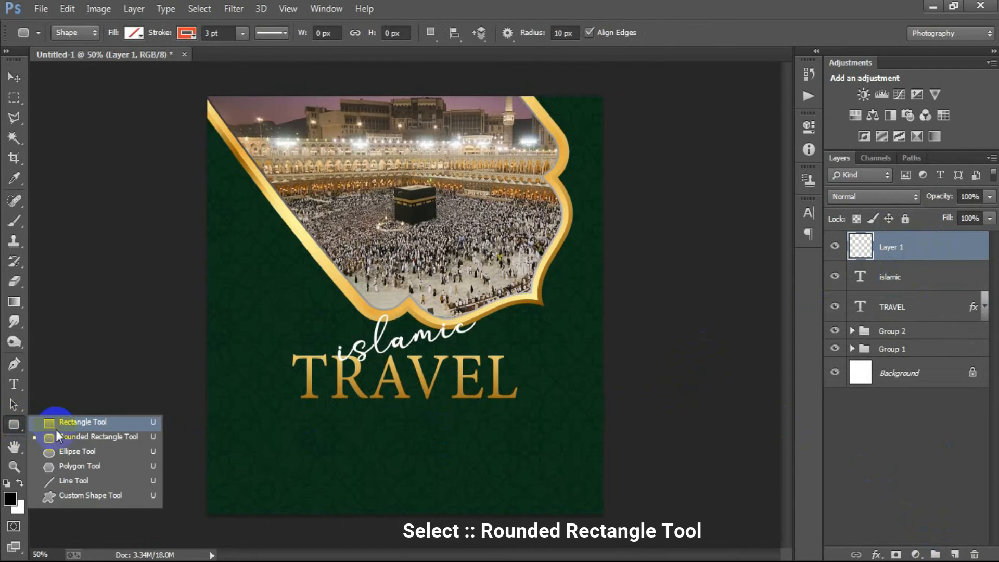
click(71, 436)
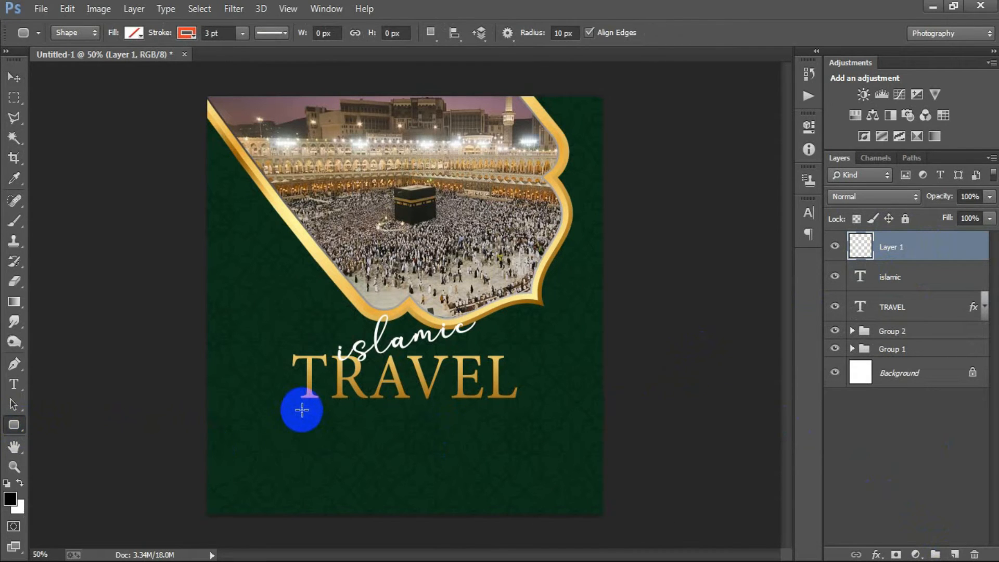
drag(298, 407, 531, 426)
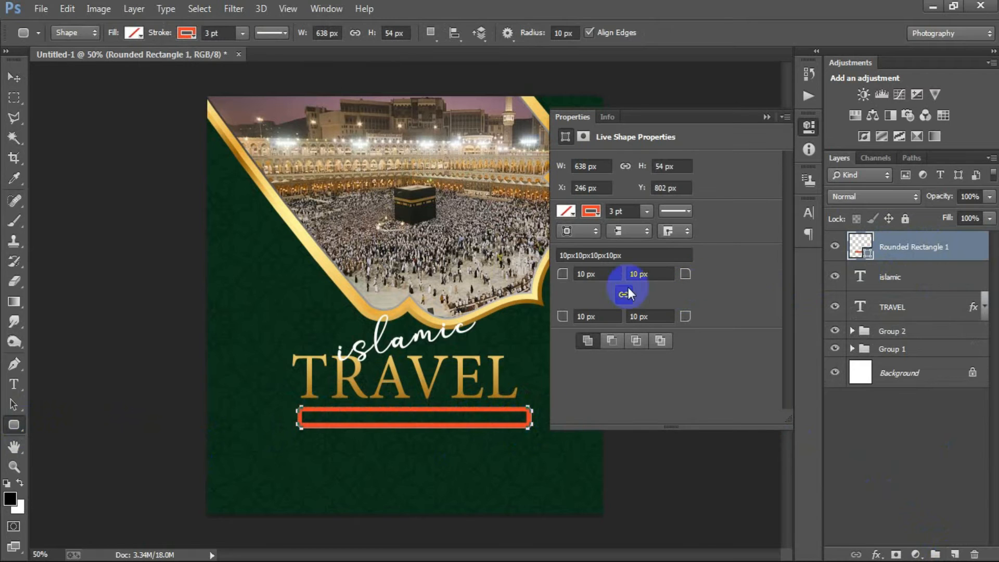
Give the rounded rectangle a white fill, no stroke and 27 px corner radii
click(573, 216)
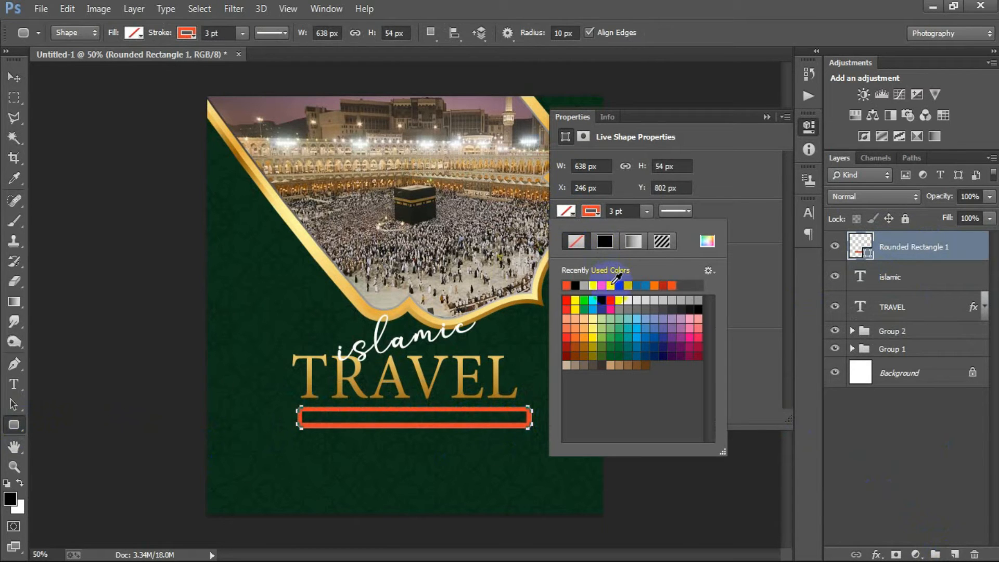
click(619, 300)
click(591, 213)
click(576, 241)
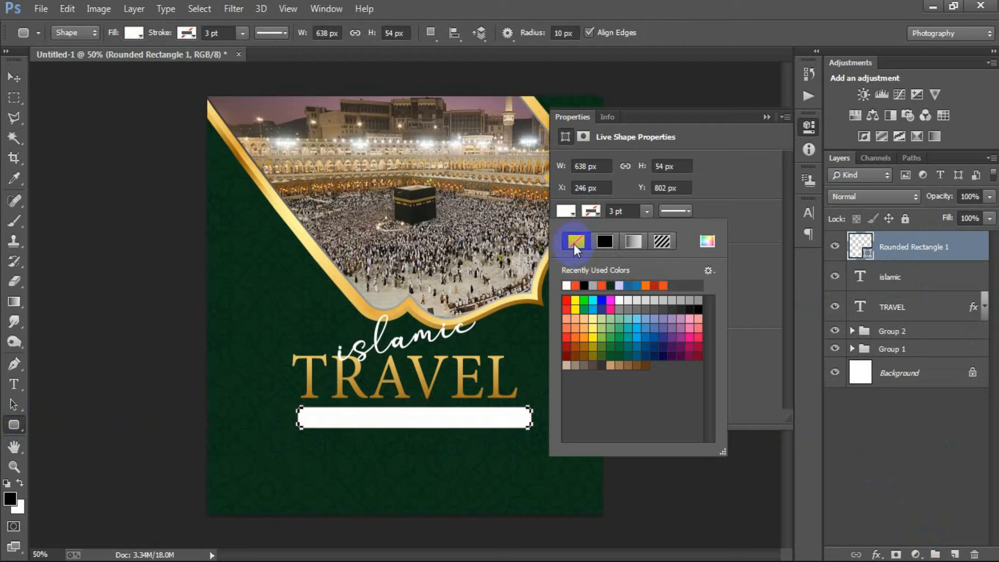
click(705, 193)
drag(563, 270, 608, 268)
click(8, 76)
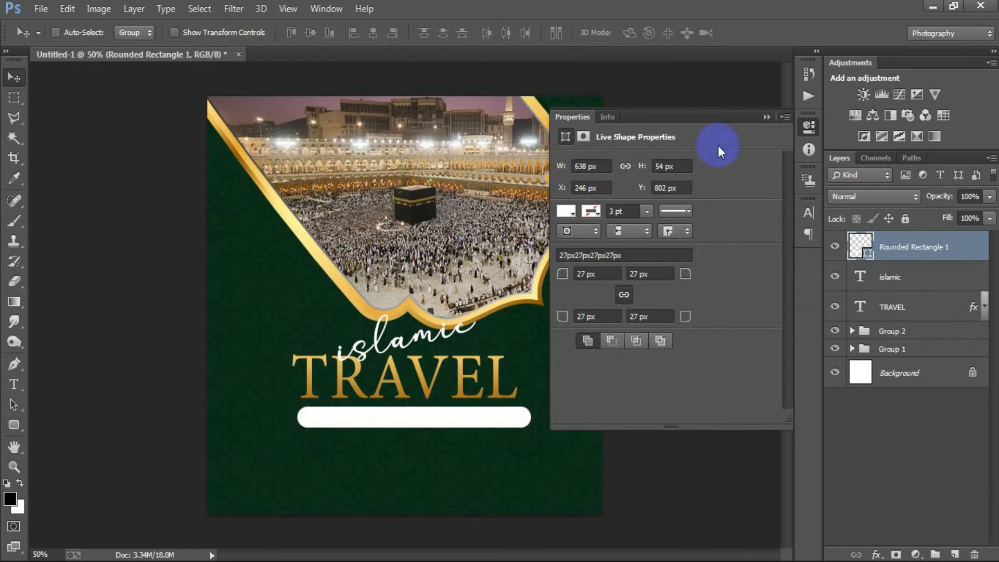
click(767, 117)
Centre the rounded rectangle horizontally on the Background layer and widen it symmetrically to about 662 px
ctrl+click(903, 381)
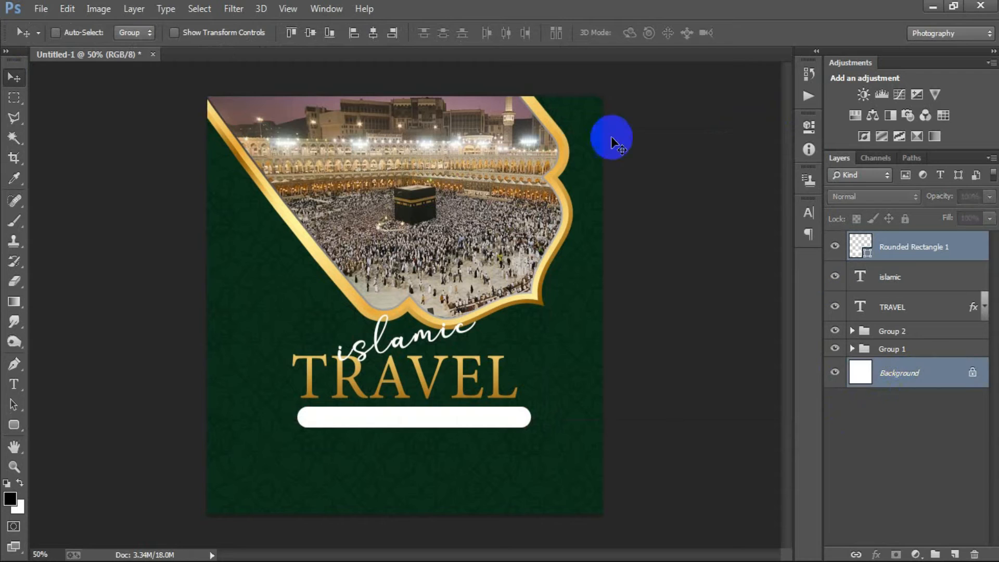
click(943, 248)
key(ctrl+t)
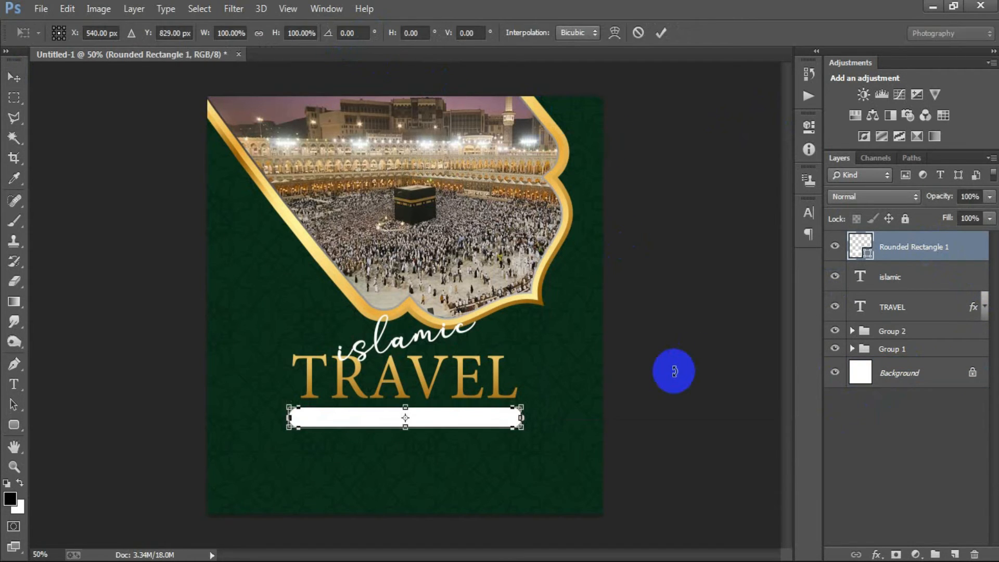
drag(522, 417, 528, 418)
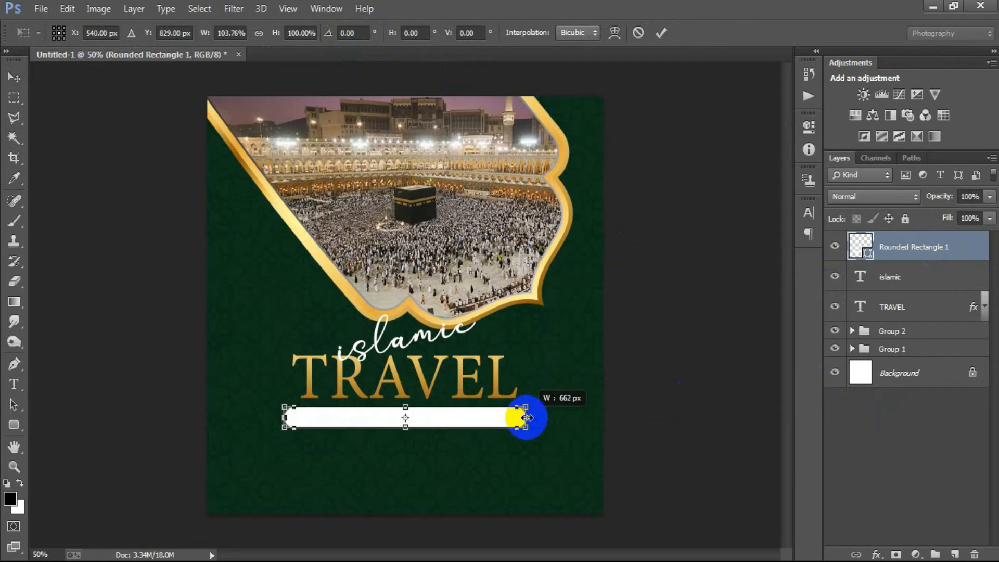
click(661, 33)
Nudge the white rounded bar upward until it sits tight beneath the "TRAVEL" text
key(Up)
key(Up)
key(Up)
key(Up)
key(Up)
key(Up)
key(Up)
key(Up)
key(Up)
key(Up)
key(Up)
key(Up)
key(Up)
key(Up)
key(Up)
key(Up)
key(Up)
key(Up)
key(Up)
key(Up)
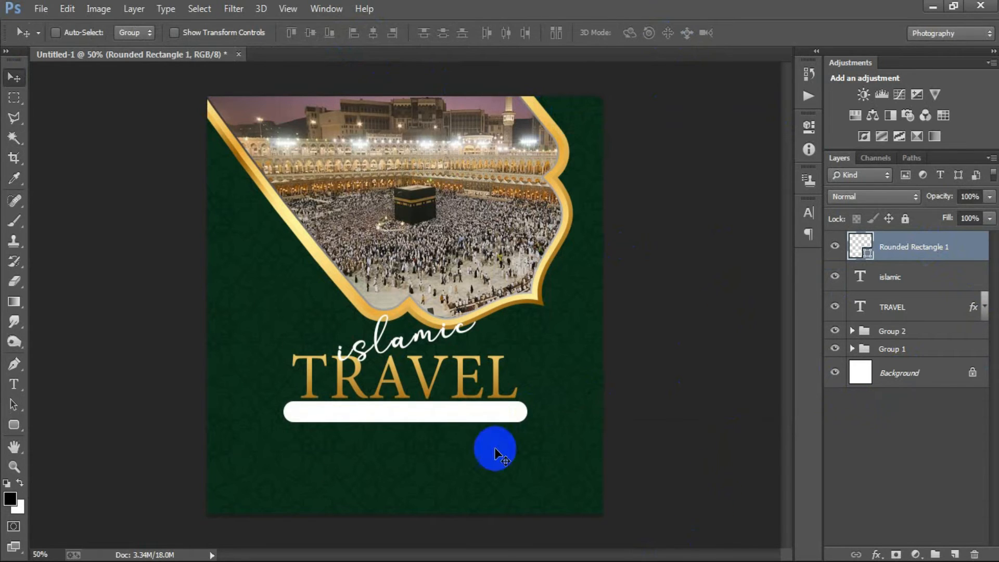
Add the text "HAJJ & UMRAH" on a new layer below the white bar
click(955, 555)
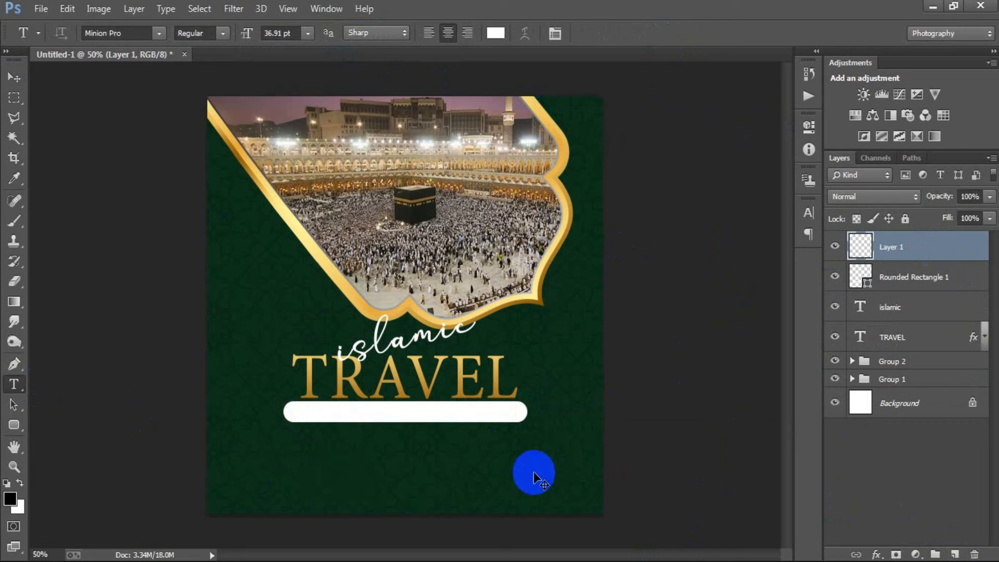
click(315, 460)
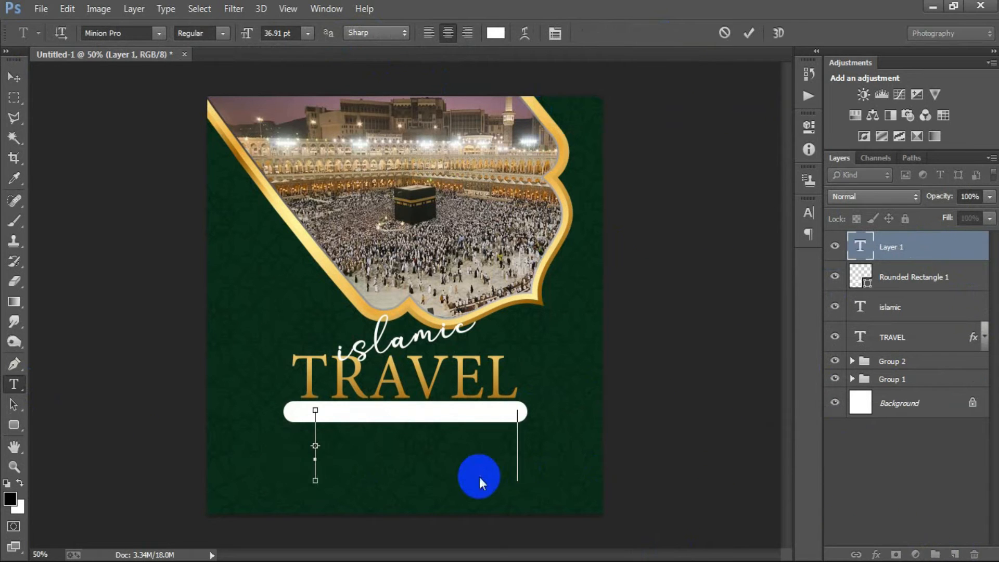
text(HAJJ & UMRAH)
click(14, 77)
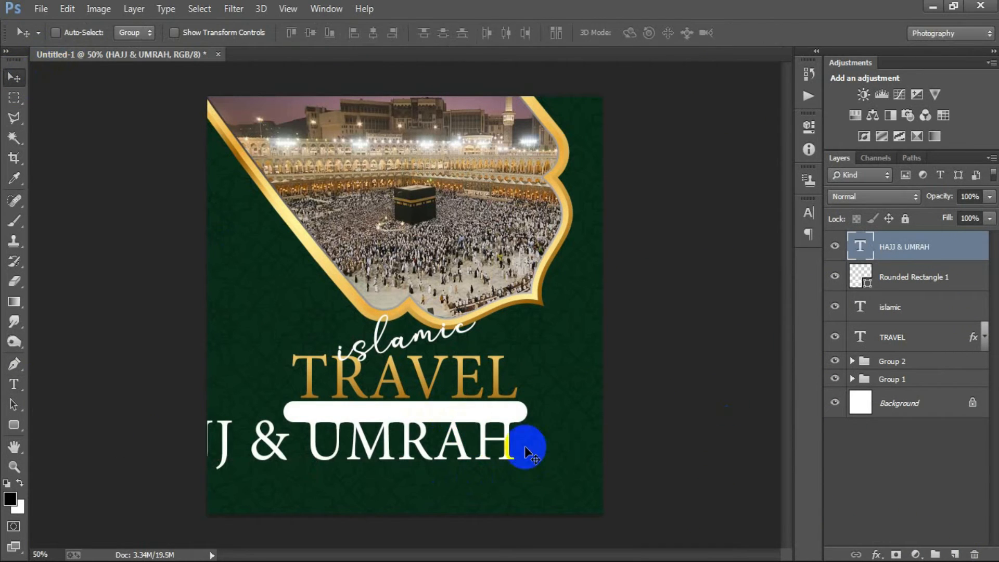
Change the "HAJJ & UMRAH" text colour to dark green 0d3219, sampled from the poster background
click(808, 212)
click(749, 302)
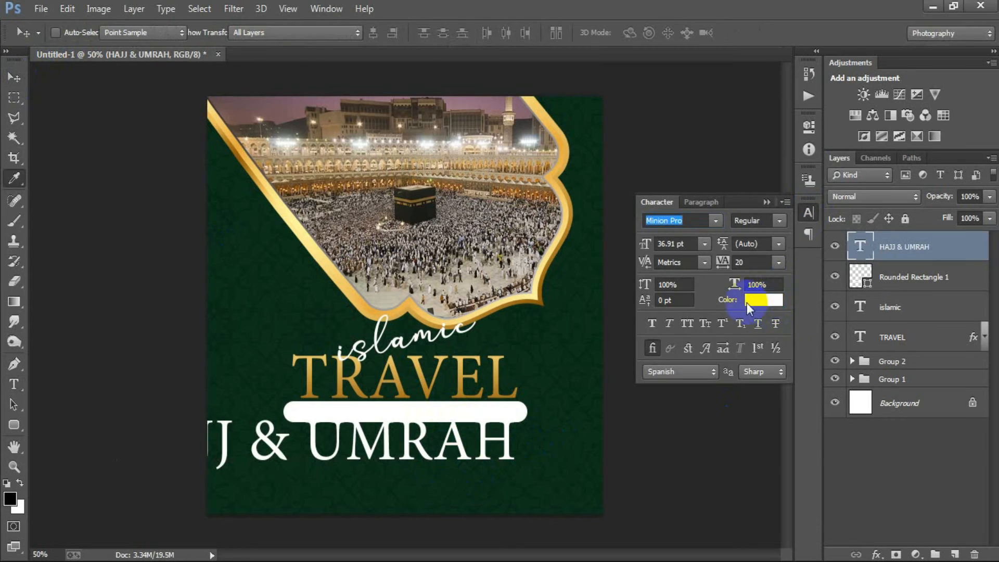
click(266, 304)
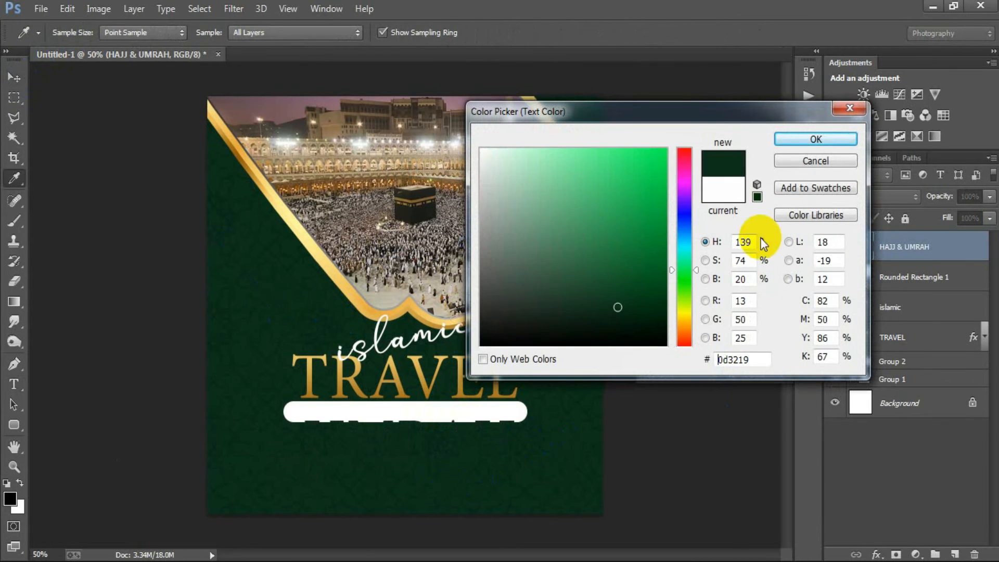
click(814, 138)
Move "HAJJ & UMRAH" onto the white bar and scale it proportionally to about 23.5% so it fits inside
drag(470, 479, 475, 424)
key(ctrl+t)
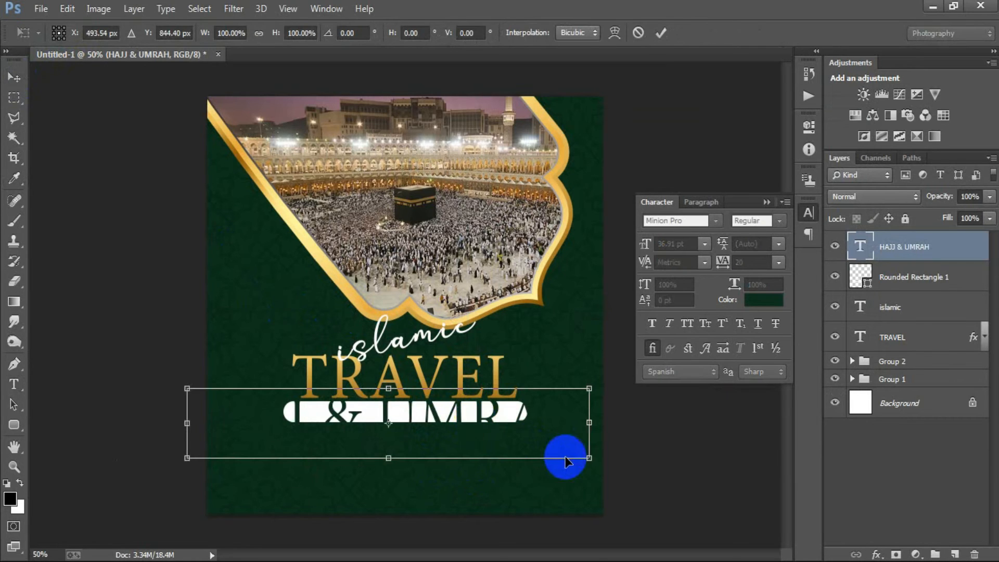
drag(588, 458, 450, 420)
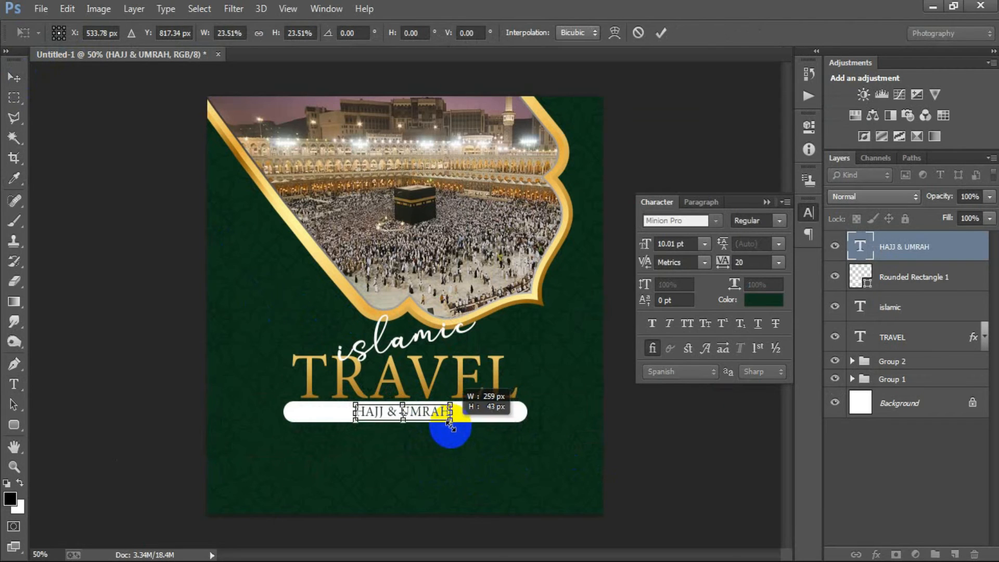
click(660, 34)
Centre "HAJJ & UMRAH" horizontally on the Background layer and vertically on the white bar, leaving only the text layer selected
ctrl+click(919, 418)
click(373, 32)
click(911, 248)
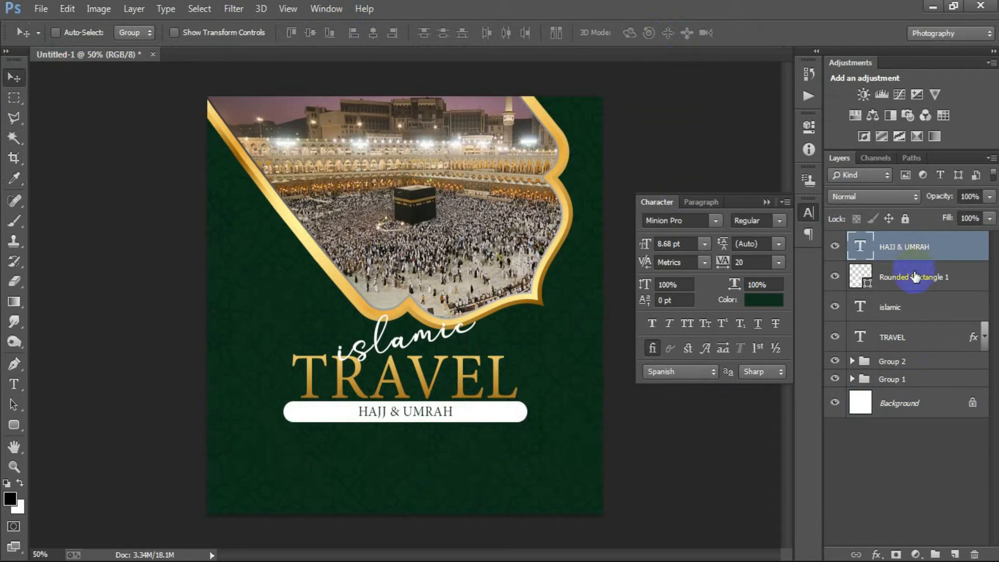
ctrl+click(912, 272)
click(310, 33)
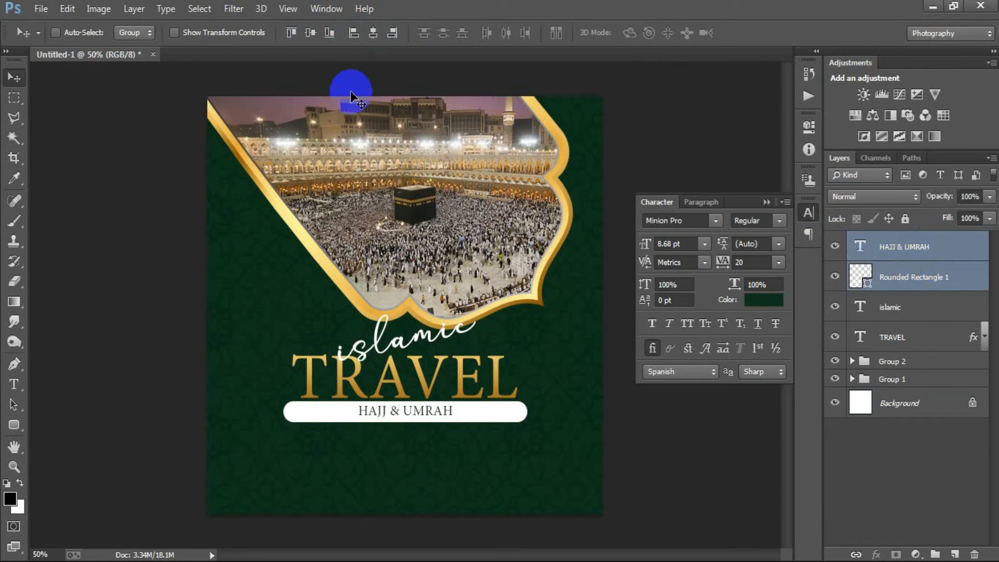
click(901, 253)
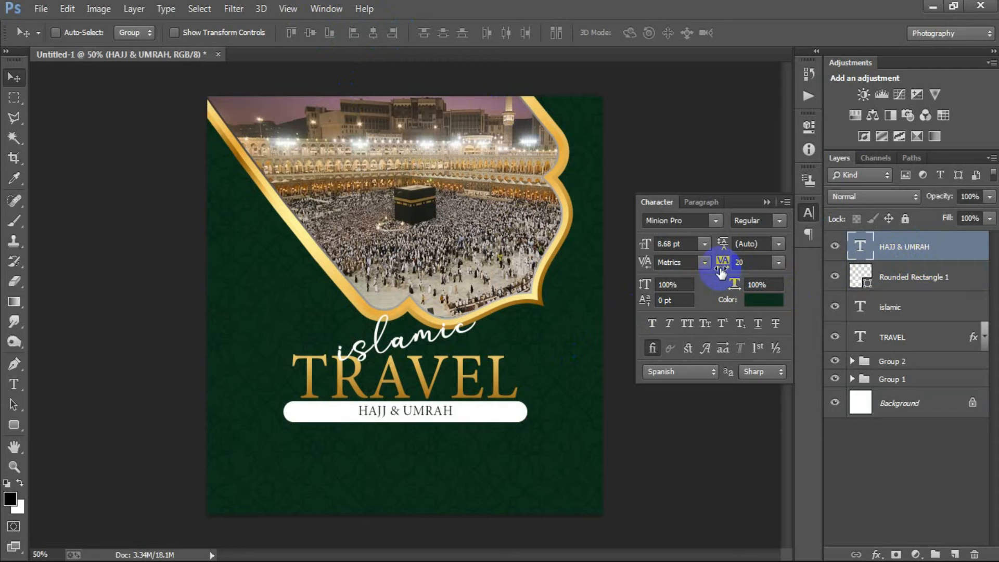
Widen the tracking of the "HAJJ & UMRAH" text so its letters spread further along the white bar
drag(732, 269, 734, 270)
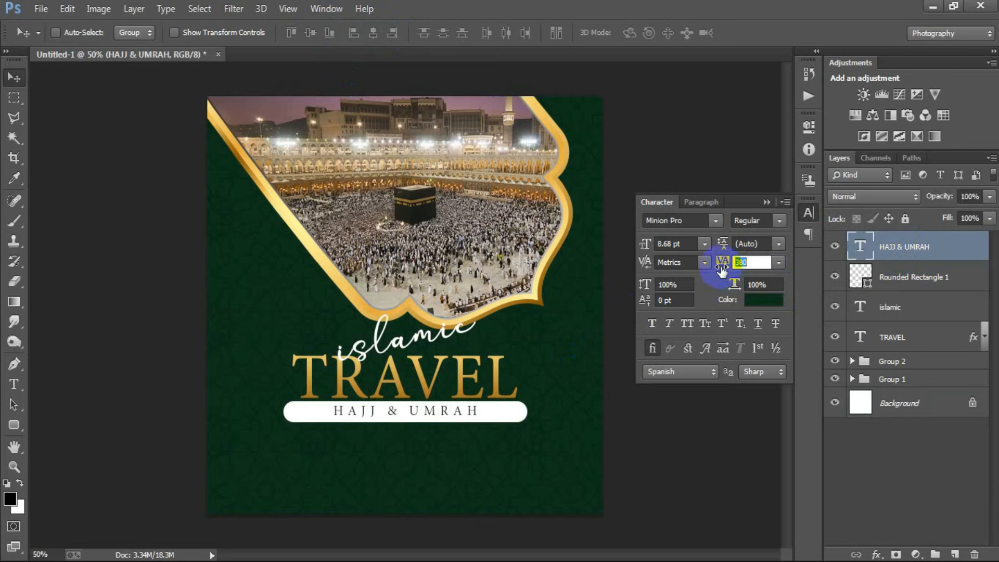
click(766, 202)
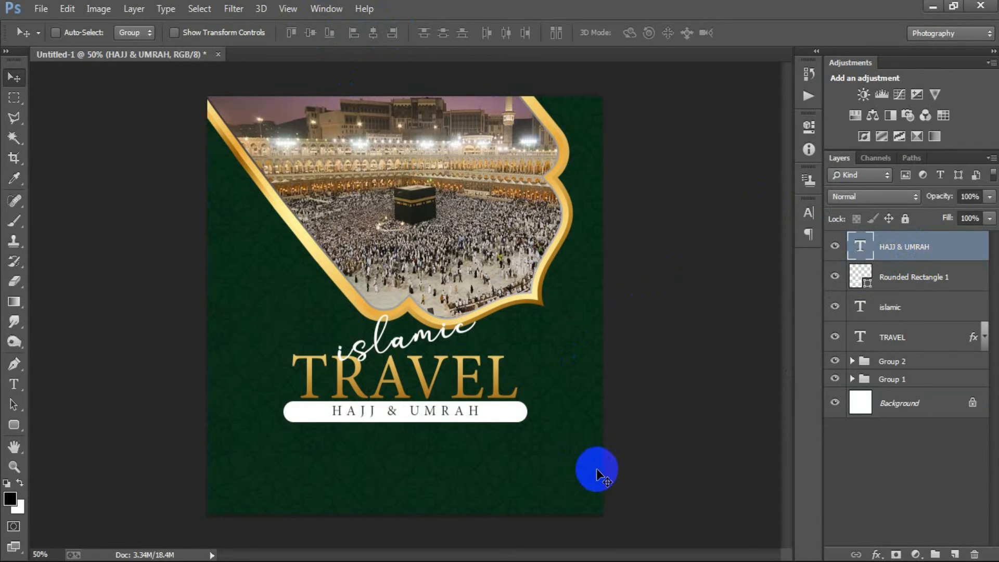
Place the linked lorem ipsum paragraph image below the white bar and group it with all title layers down to TRAVEL
click(39, 9)
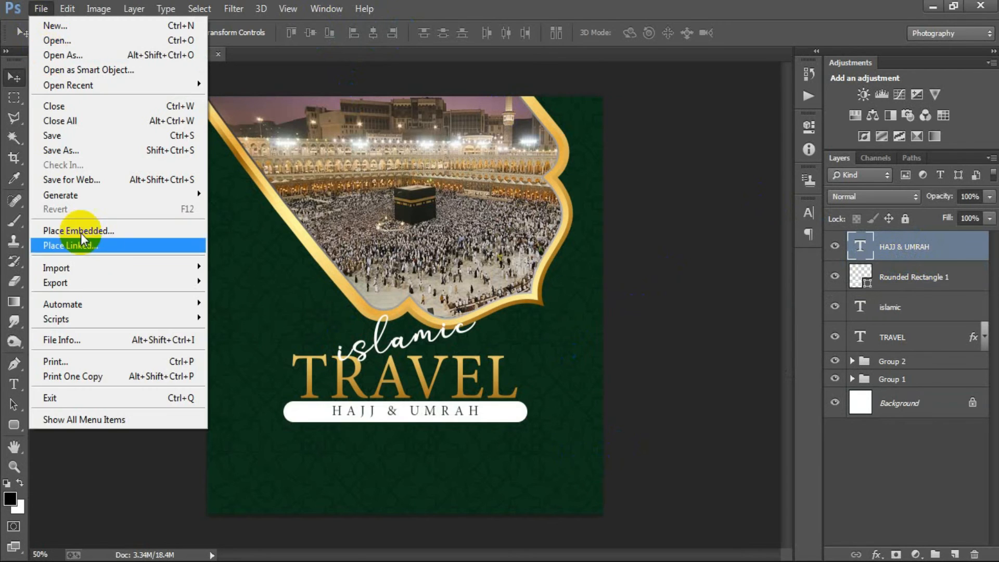
click(73, 244)
click(598, 258)
click(722, 433)
drag(475, 446, 446, 476)
click(512, 33)
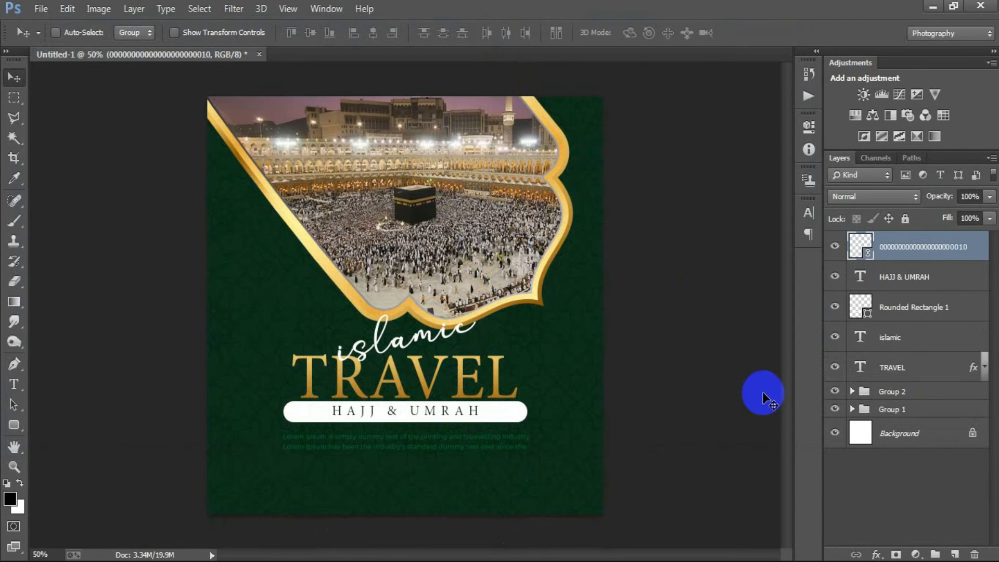
shift+click(934, 367)
key(ctrl+g)
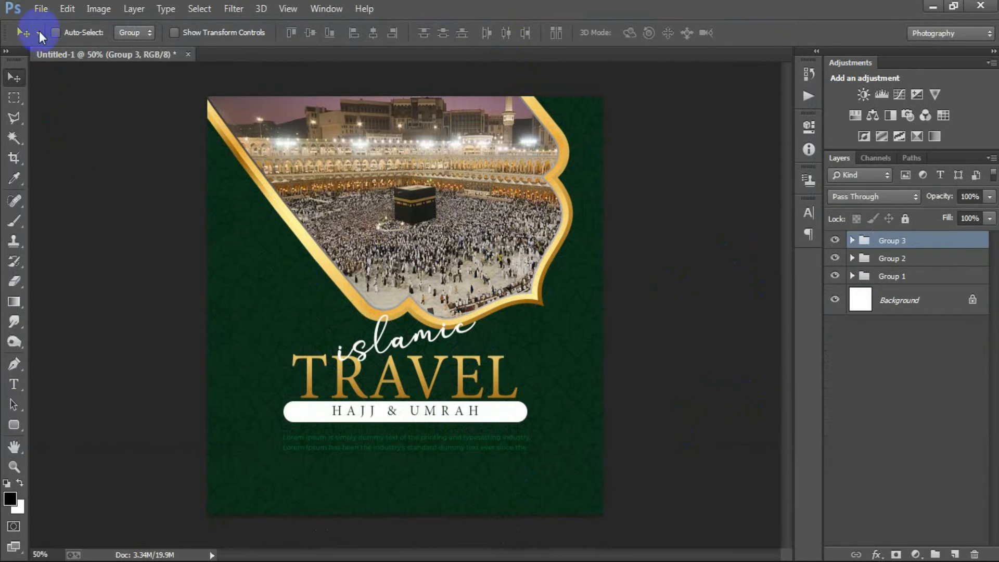
Place the linked hanging lantern image and scale and position it along the poster's right edge, hanging from the top
click(41, 9)
click(69, 244)
click(777, 142)
double_click(778, 143)
drag(606, 515, 645, 244)
drag(668, 285, 675, 303)
drag(569, 258, 572, 270)
mouse_move(687, 317)
mouse_down()
mouse_move(690, 328)
mouse_move(702, 323)
mouse_up()
drag(579, 282, 571, 268)
click(513, 33)
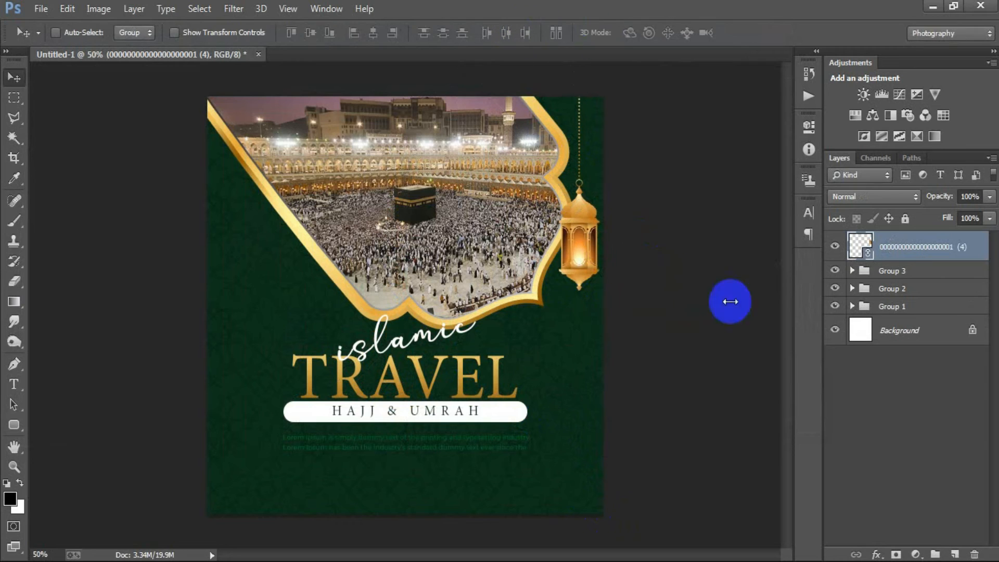
Nudge the hanging lantern slightly left so it overlaps the edge of the gold frame
key(Left)
key(Left)
key(Left)
key(Left)
key(Left)
key(Left)
key(Left)
key(Left)
key(Left)
key(Left)
key(Left)
key(Left)
key(Left)
key(Left)
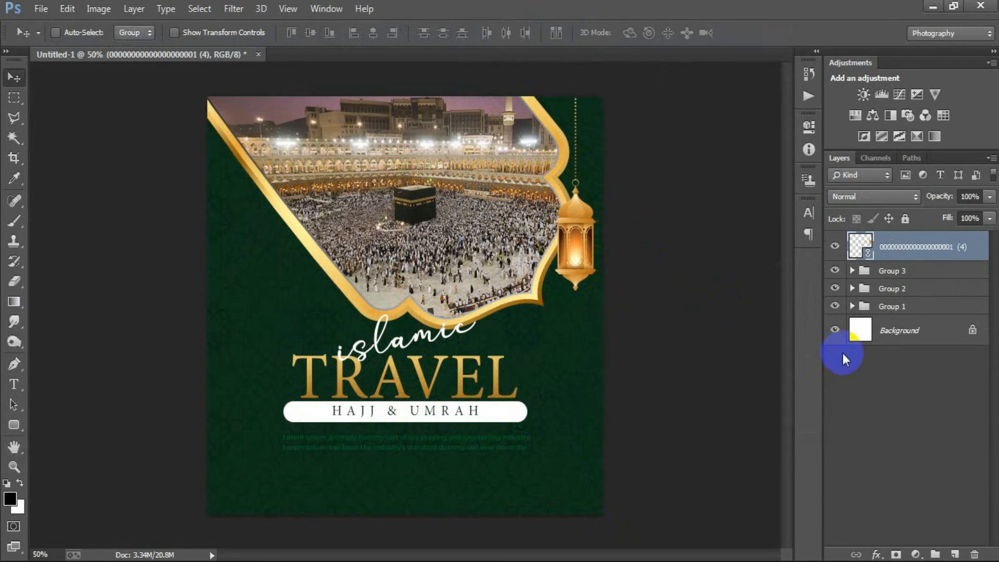
Place the linked golden light burst image at 100% size in the centre of the poster
click(41, 8)
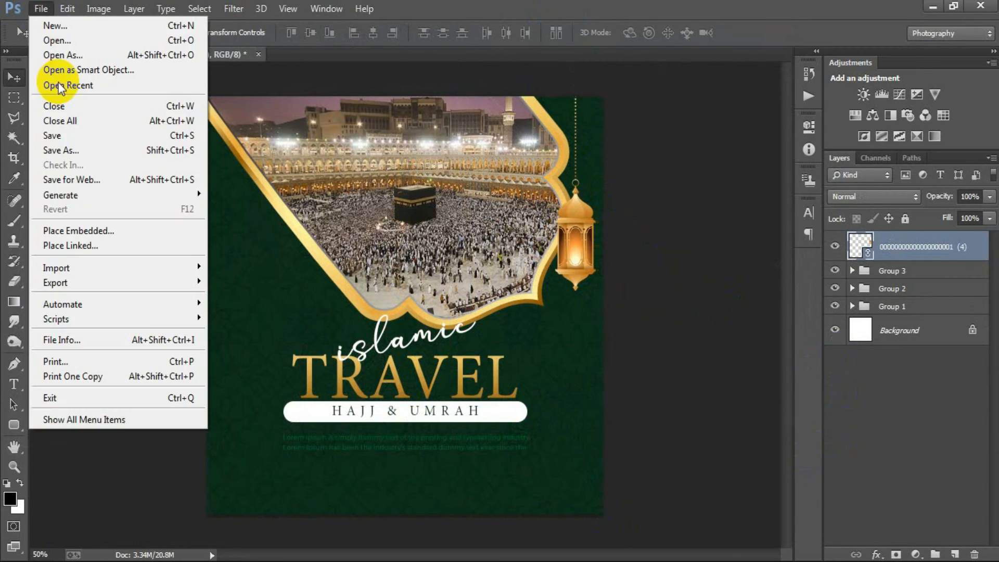
click(88, 244)
double_click(422, 242)
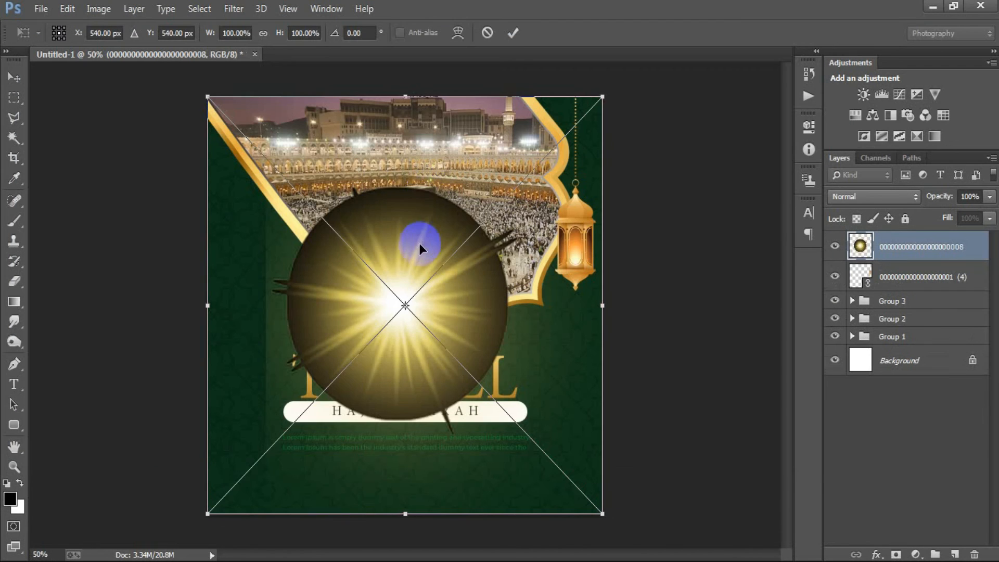
click(512, 32)
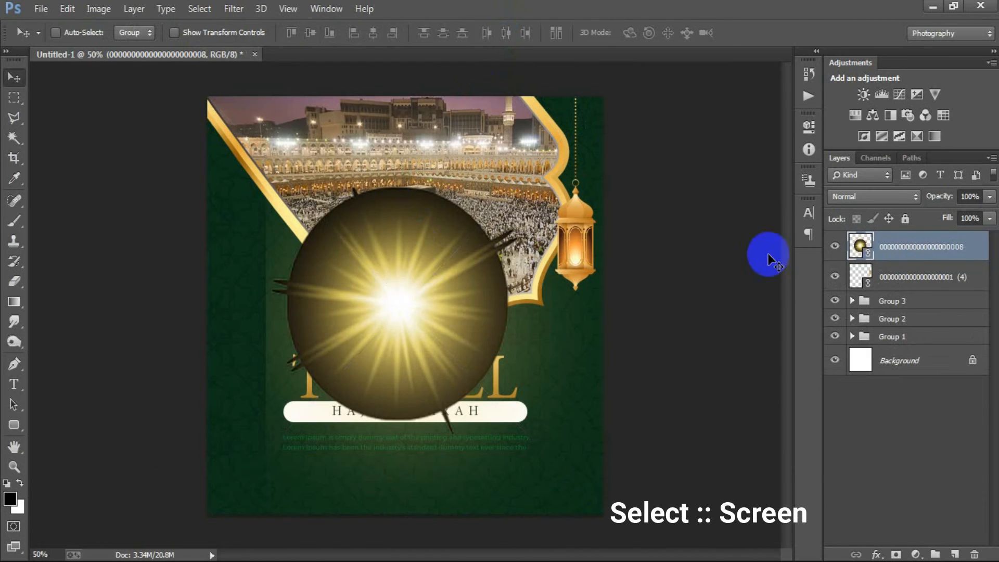
Set the light burst layer's blend mode to Screen and rasterize the layer
click(852, 195)
click(854, 130)
right_click(929, 256)
click(648, 290)
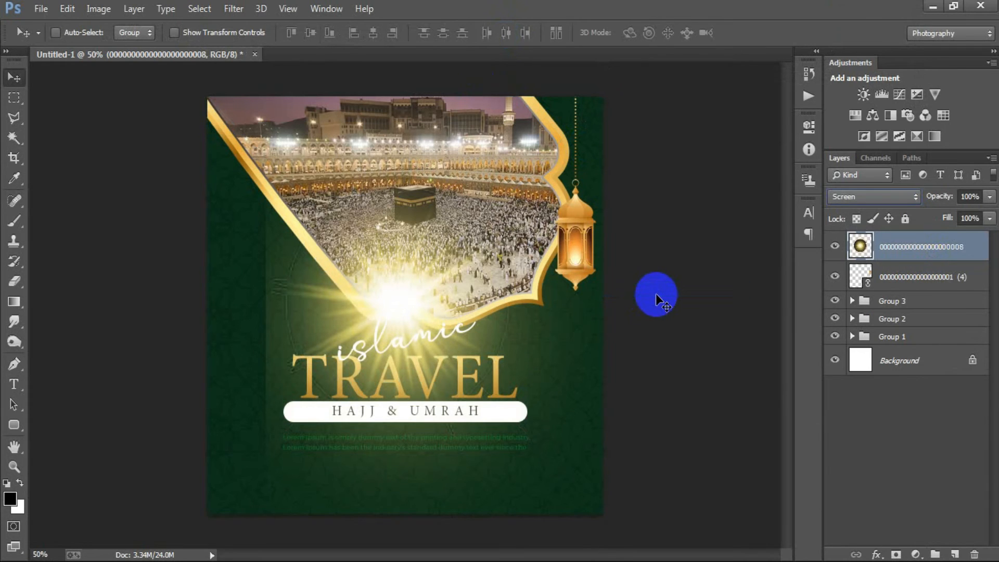
Scale down the light burst and move it onto the flame inside the right lantern
key(ctrl+t)
drag(604, 514, 456, 366)
drag(426, 312, 569, 265)
click(661, 32)
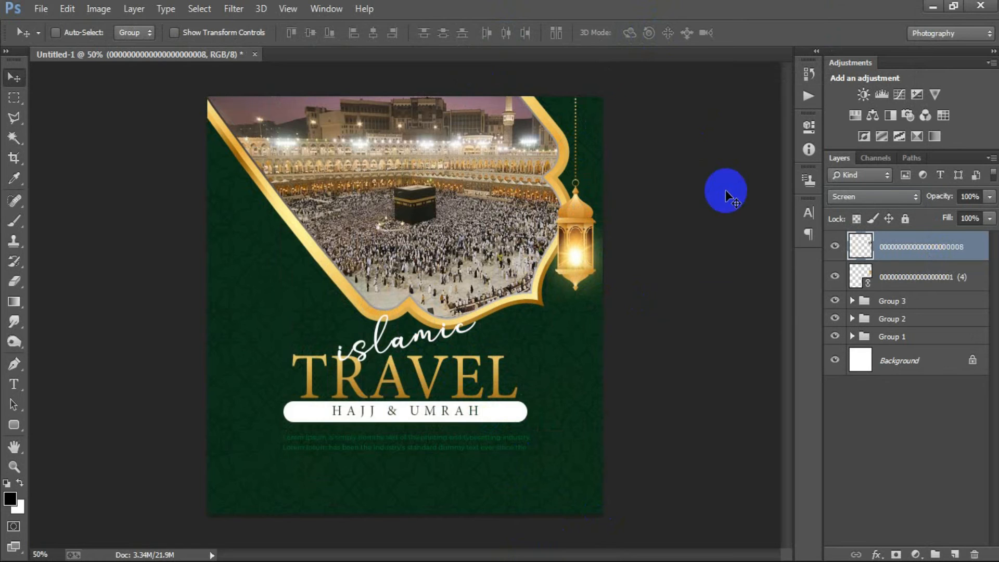
Duplicate the lantern and light burst layers, move the copies to the poster's left side and enlarge them to about 125%
shift+click(895, 277)
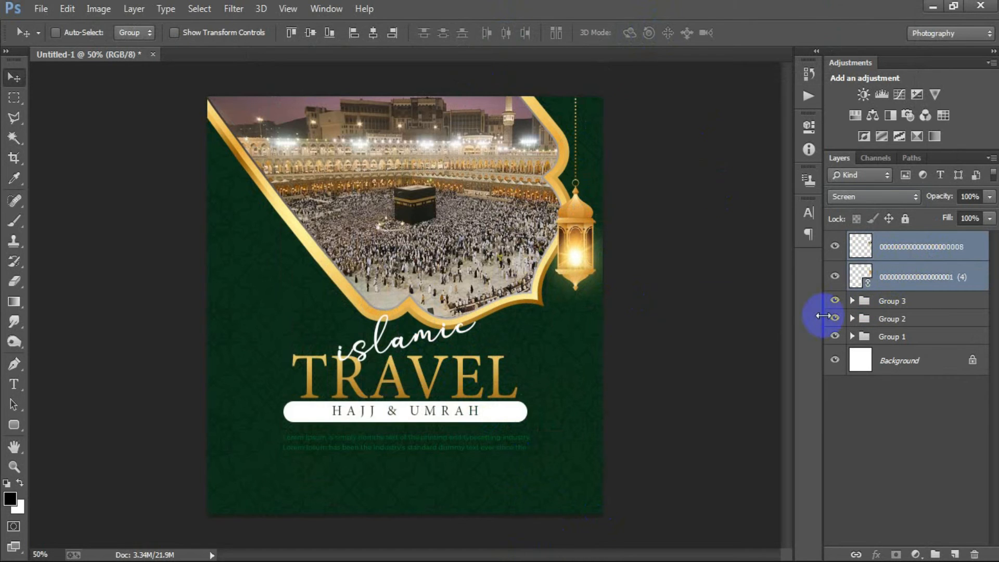
key(ctrl+j)
drag(591, 257, 305, 336)
key(ctrl+t)
drag(237, 297, 244, 321)
drag(308, 353, 297, 337)
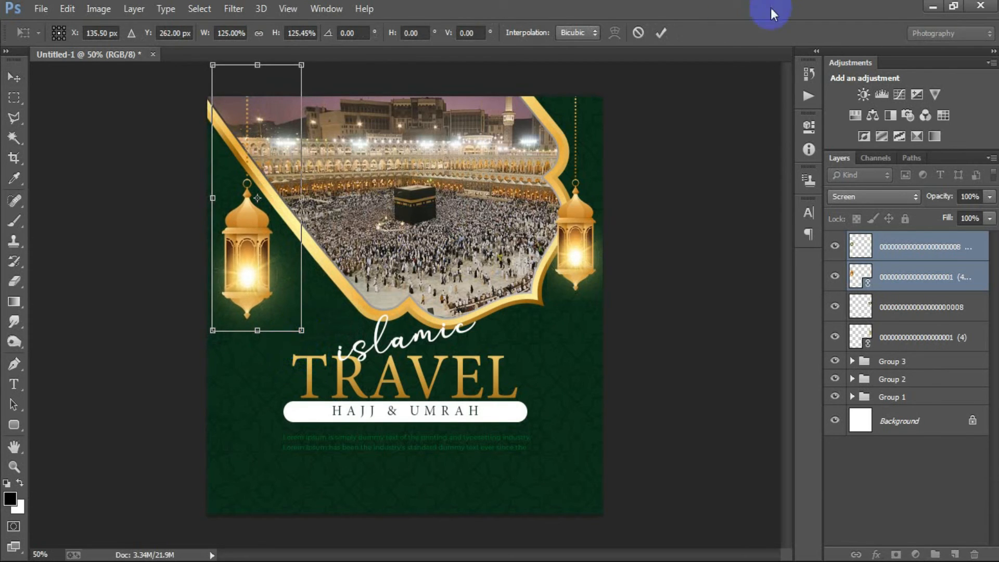
click(660, 33)
Nudge the enlarged lantern and light burst copies slightly left, towards the poster's left edge
key(Left)
key(Left)
key(Left)
key(Left)
key(Left)
key(Left)
key(Left)
key(Left)
key(Left)
key(Left)
key(Left)
key(Left)
key(Left)
key(Left)
key(Left)
key(Left)
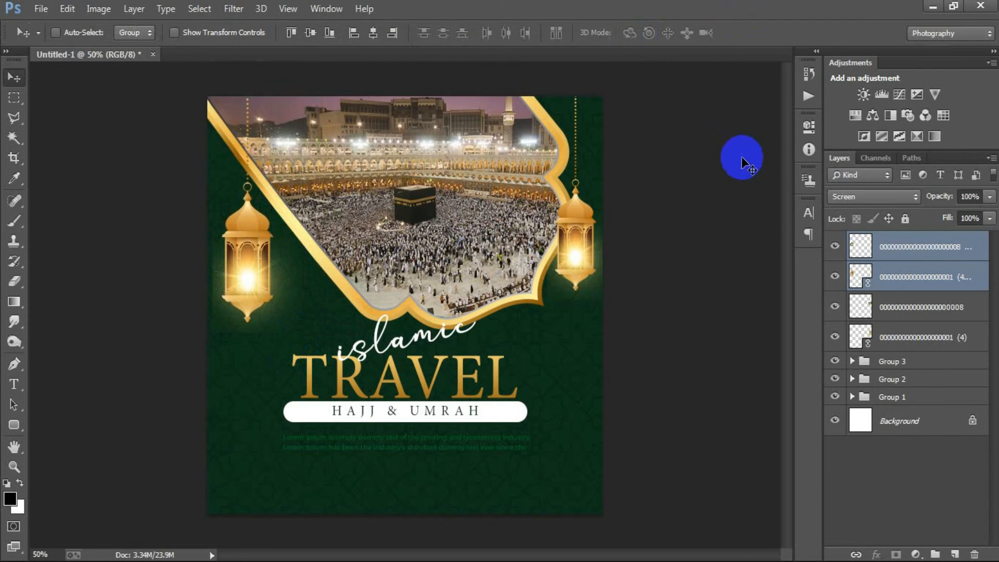
key(Left)
key(Left)
key(Left)
key(Left)
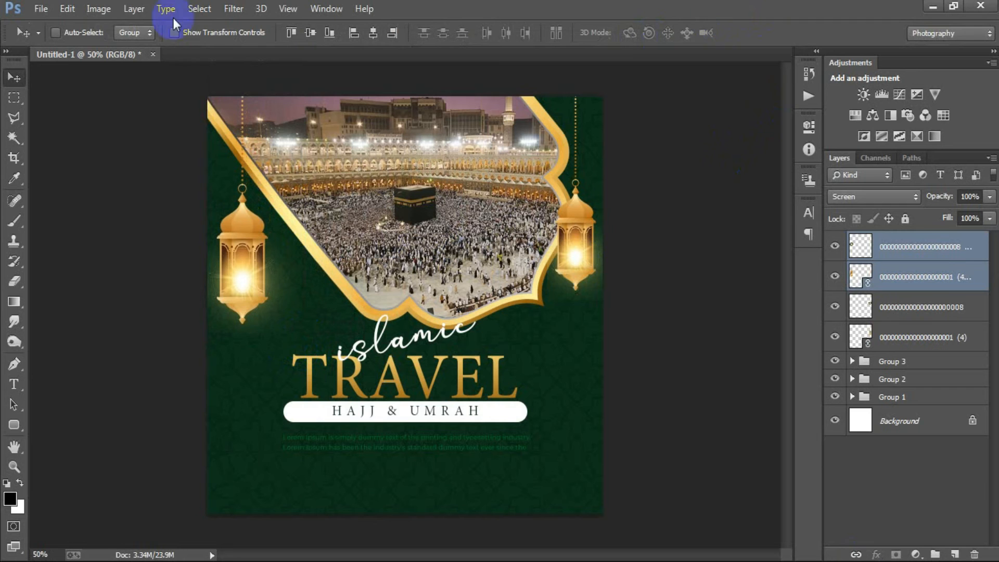
Place the linked gold badge image, shrink it and position it over the frame's lower-left edge beside the left lantern
click(40, 8)
click(158, 188)
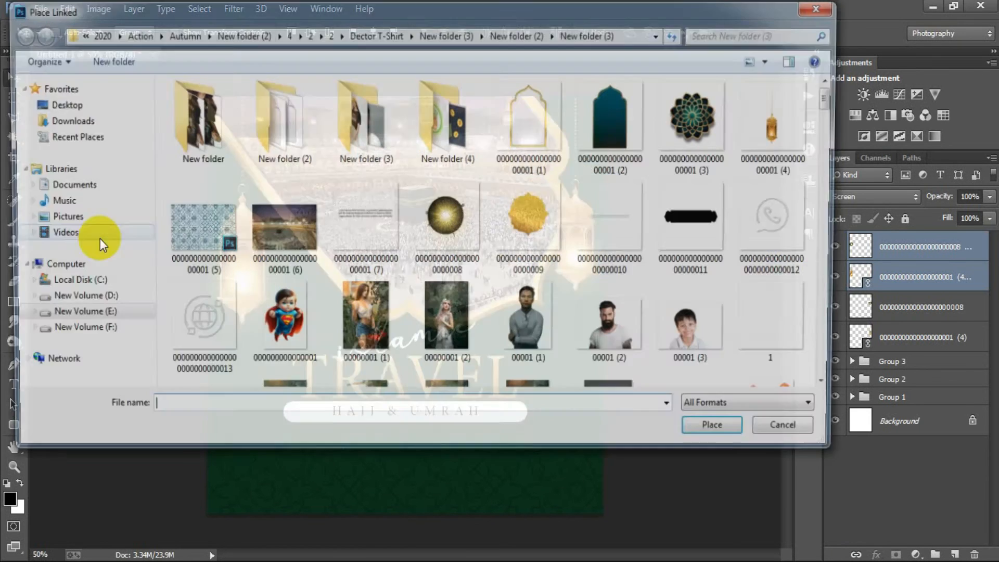
double_click(517, 245)
drag(592, 519, 496, 366)
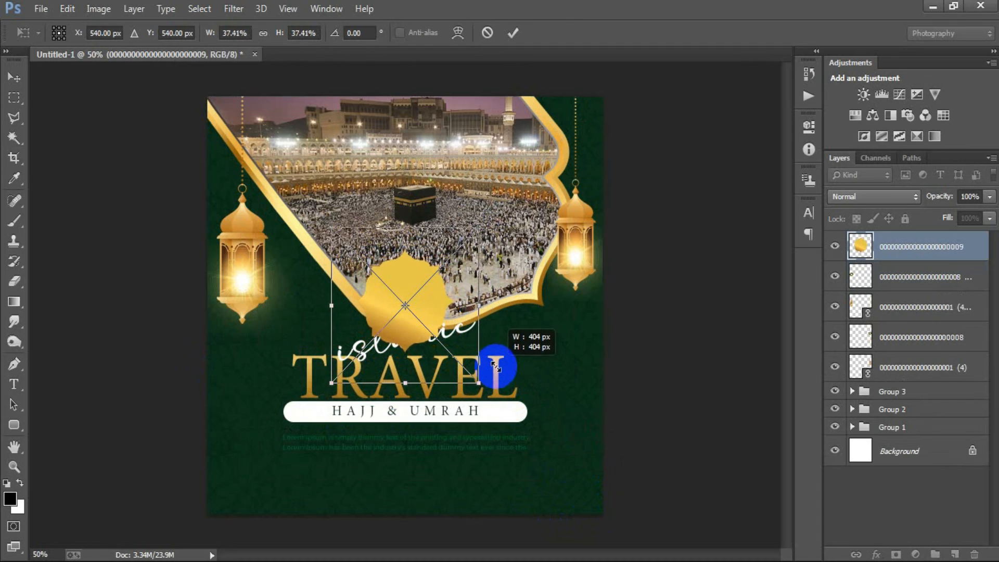
drag(425, 302, 344, 285)
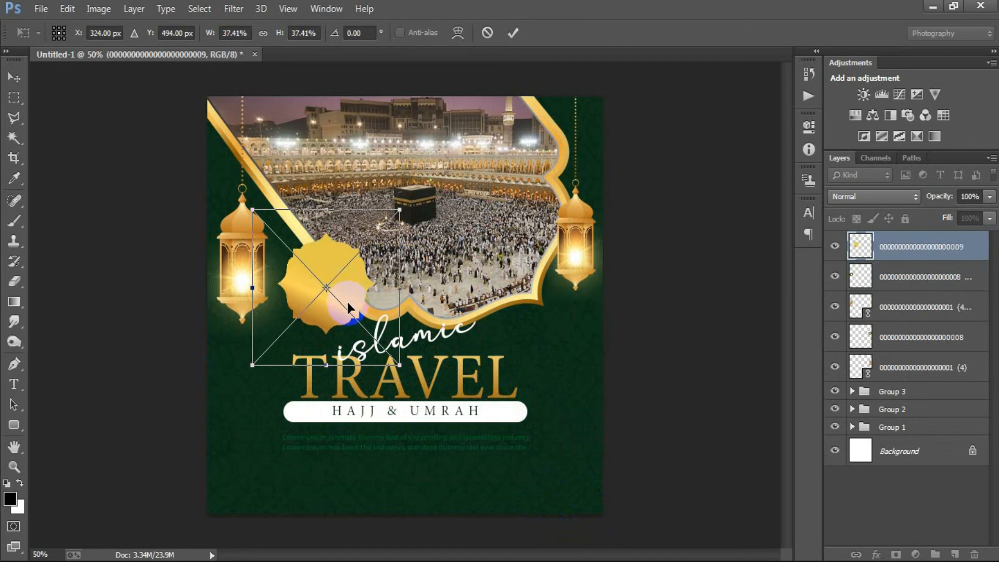
mouse_move(409, 366)
mouse_down()
mouse_move(413, 357)
mouse_move(409, 365)
mouse_up()
click(512, 33)
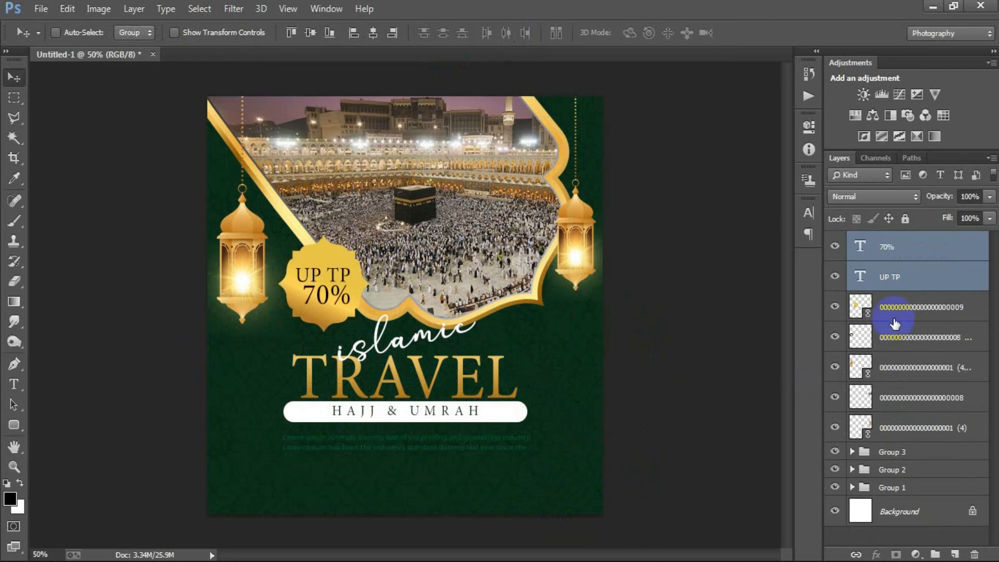
Group the "70%" and "UP TP" text layers with the gold badge, both lanterns and their light bursts
shift+click(892, 427)
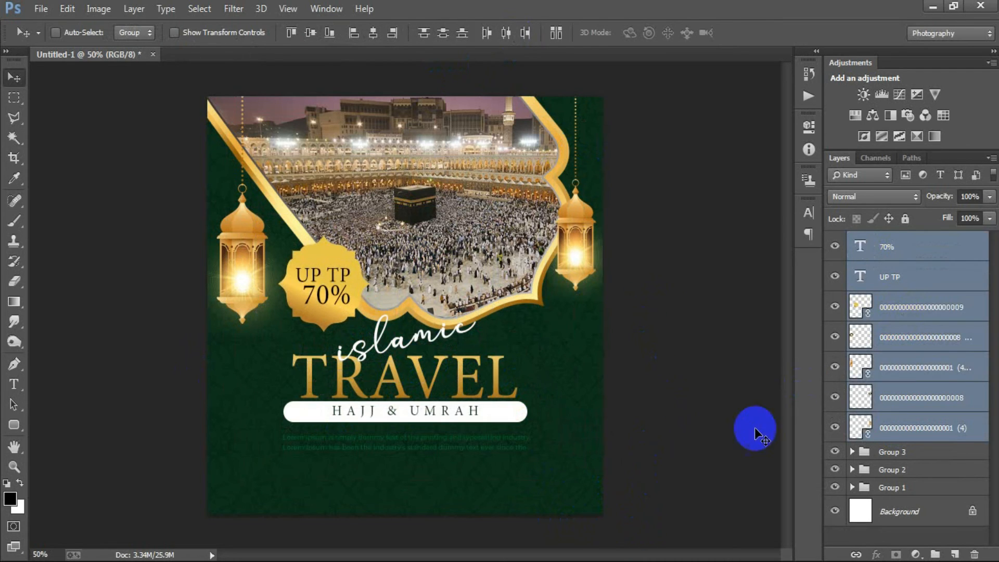
key(ctrl+g)
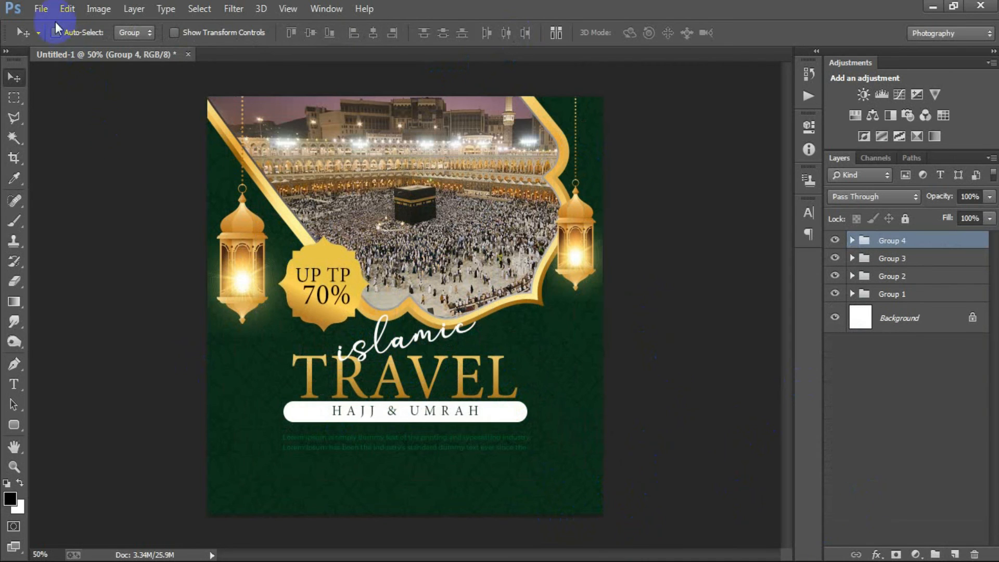
Place the linked black ornamental label image, scale it to about a third and move it to the poster's bottom centre
click(41, 8)
click(100, 245)
double_click(676, 248)
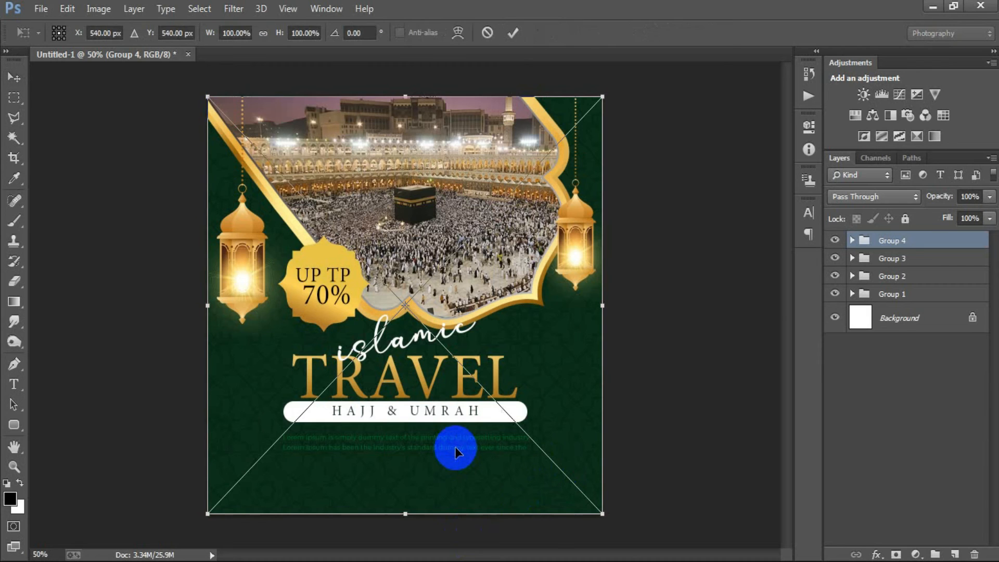
drag(600, 518, 443, 399)
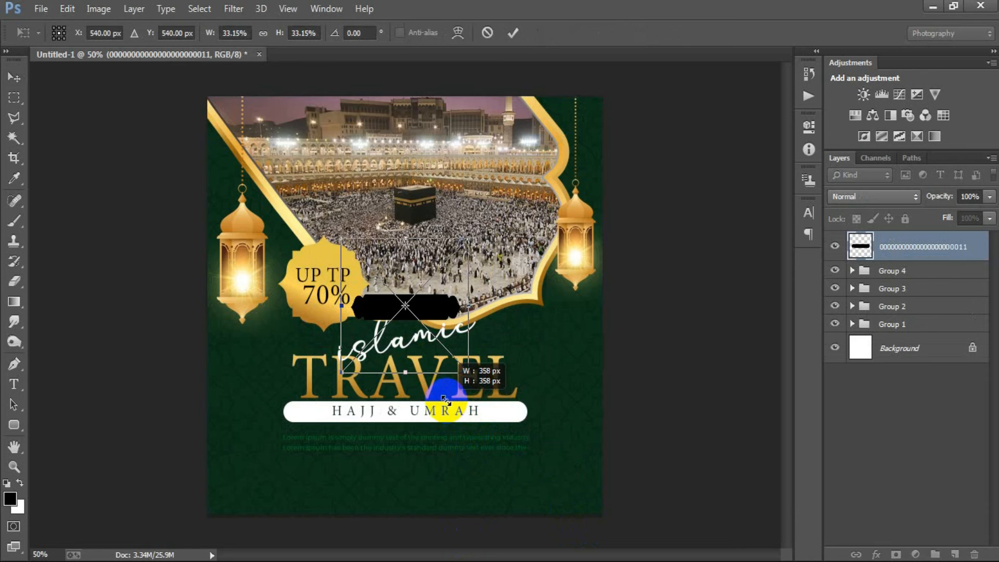
click(513, 33)
drag(411, 312, 412, 493)
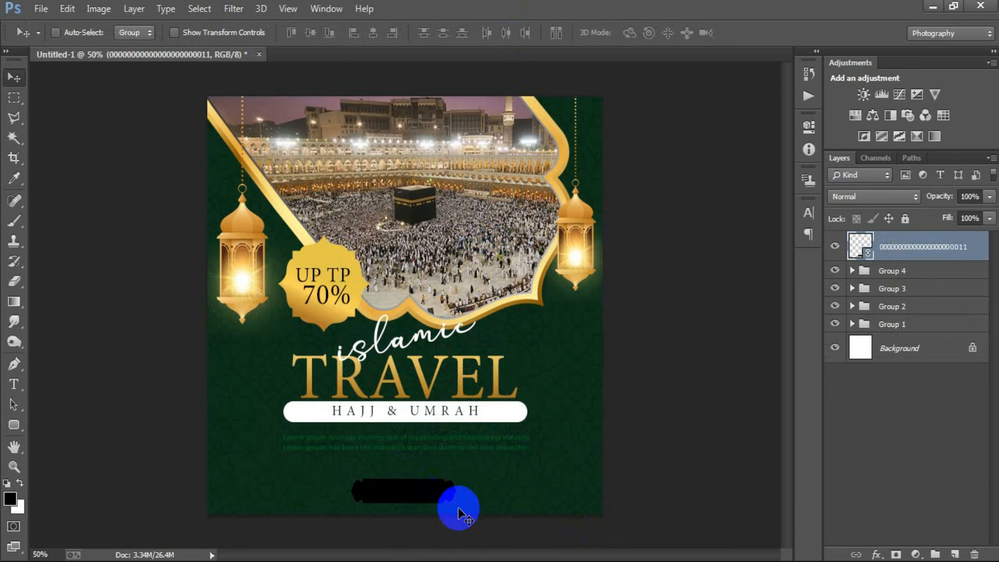
Scale the black label down to about 27% and centre it horizontally on the Background layer
key(ctrl+t)
drag(465, 421, 462, 430)
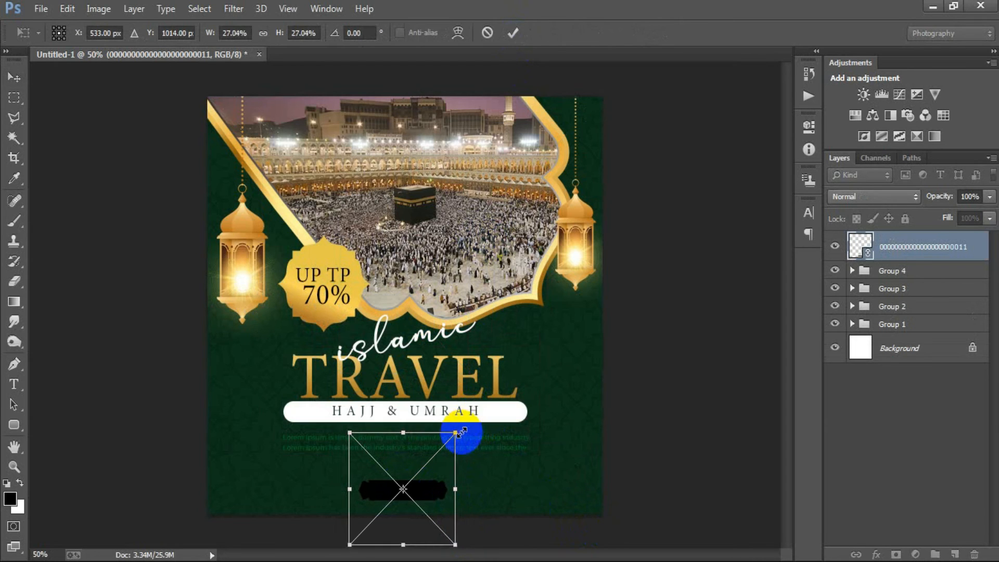
click(513, 33)
ctrl+click(885, 347)
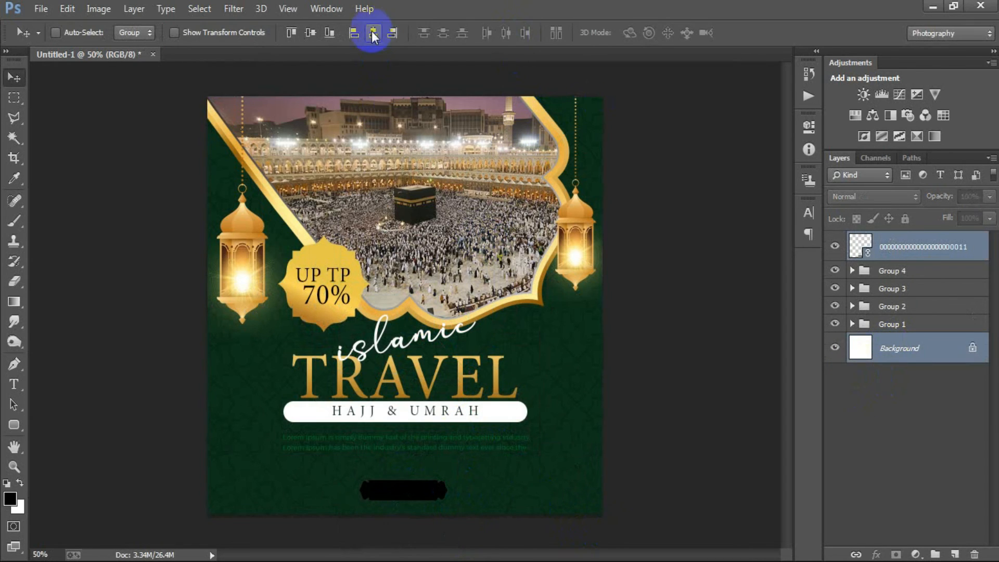
Paste the copied gold Gradient Overlay layer style onto the black label layer only
click(978, 248)
right_click(980, 250)
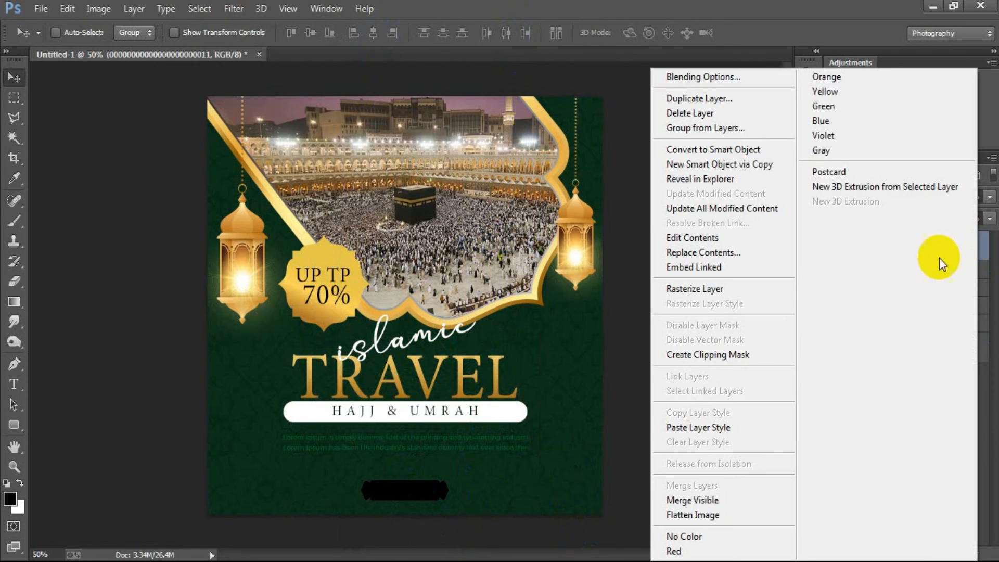
click(742, 432)
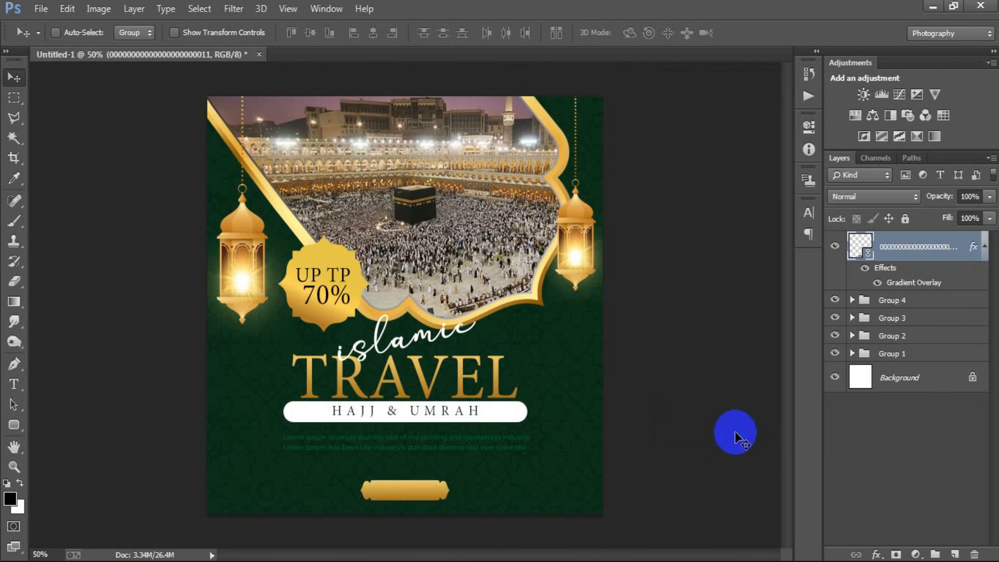
Add the text "BOOK NOW" on a new layer and move it onto the gold label
click(955, 554)
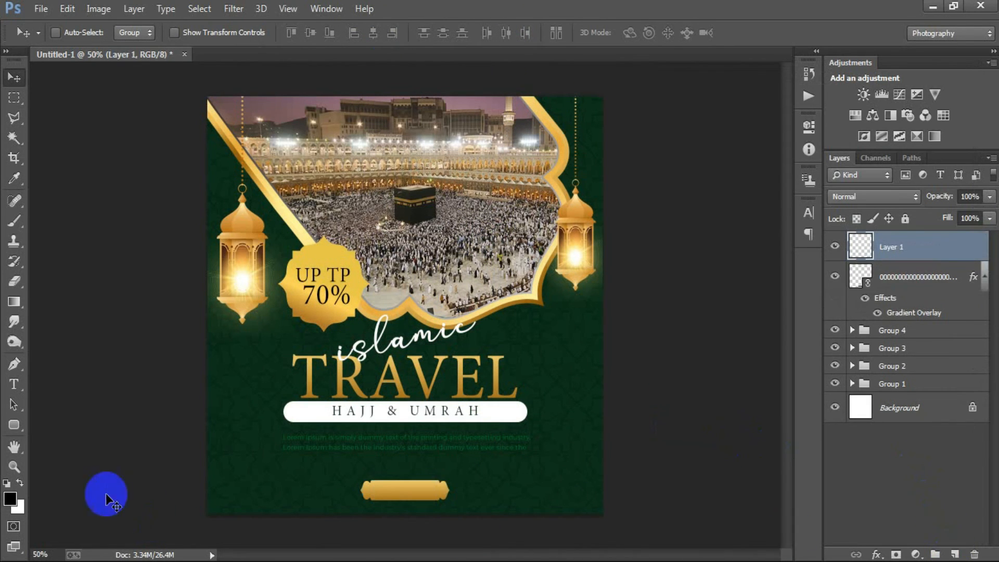
click(14, 385)
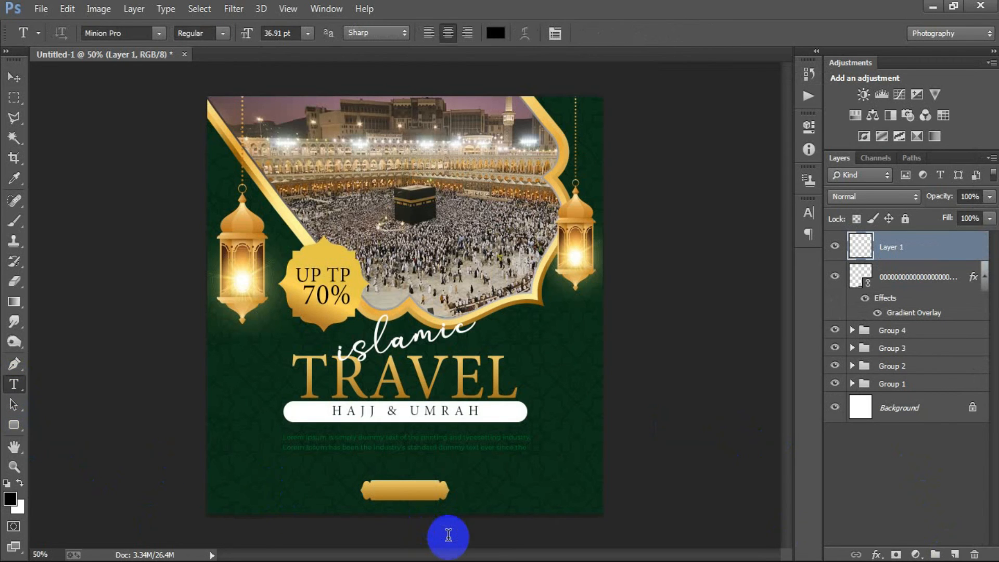
click(275, 484)
text(BOOK NOW)
click(14, 77)
drag(250, 499, 404, 490)
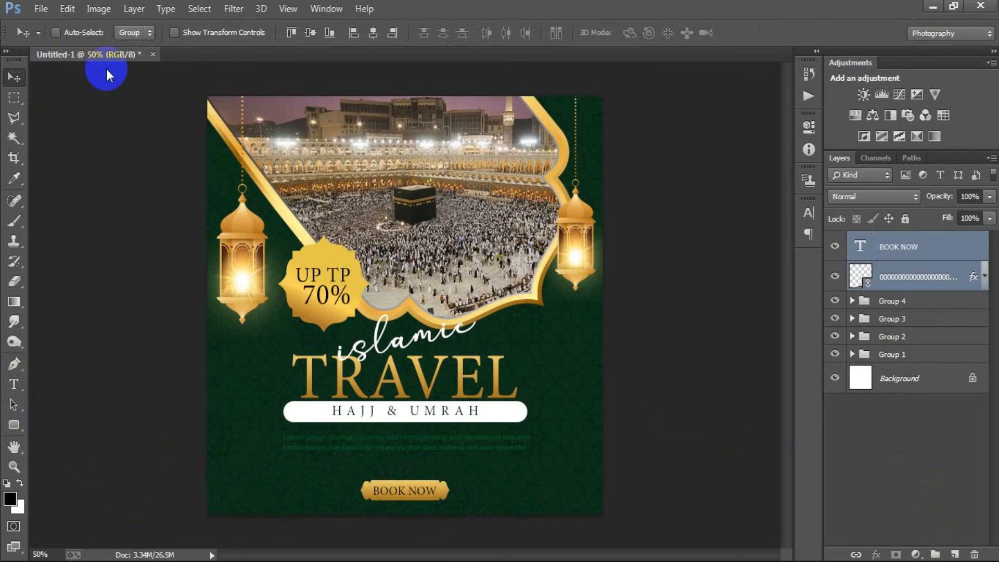
Place the linked WhatsApp icon image, shrunk to a small size in the poster's lower-left corner
click(40, 8)
click(125, 187)
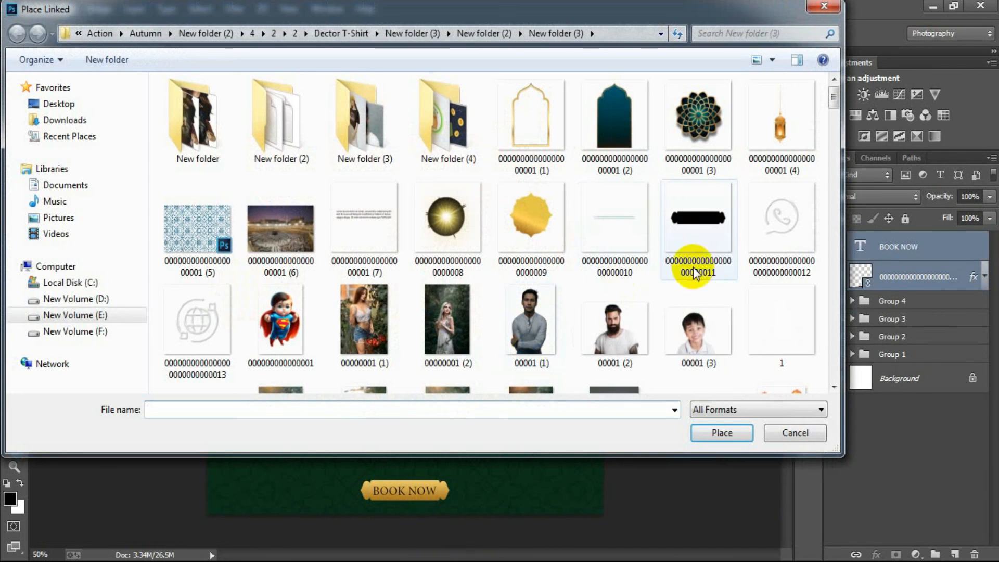
double_click(768, 241)
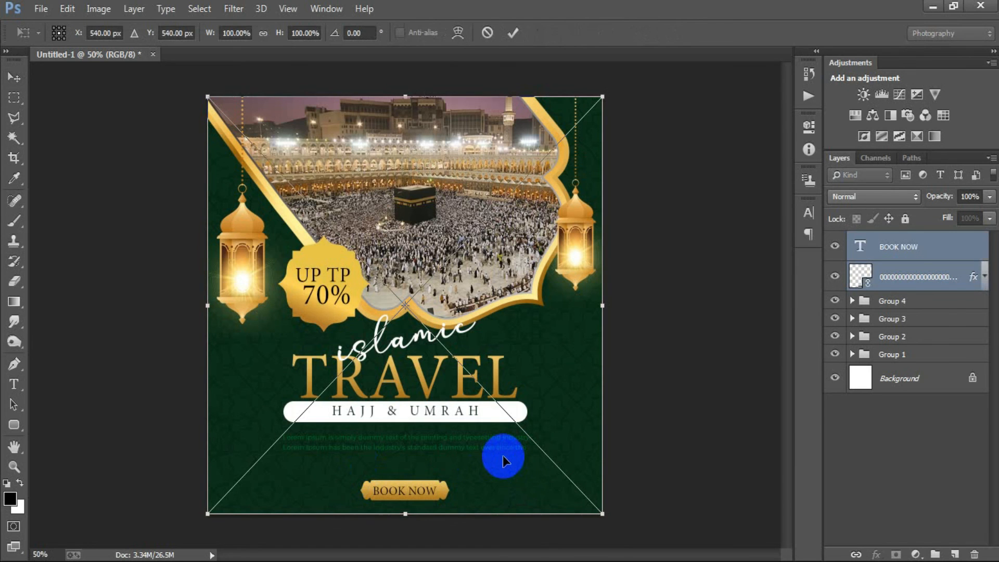
drag(602, 519, 237, 499)
key(Return)
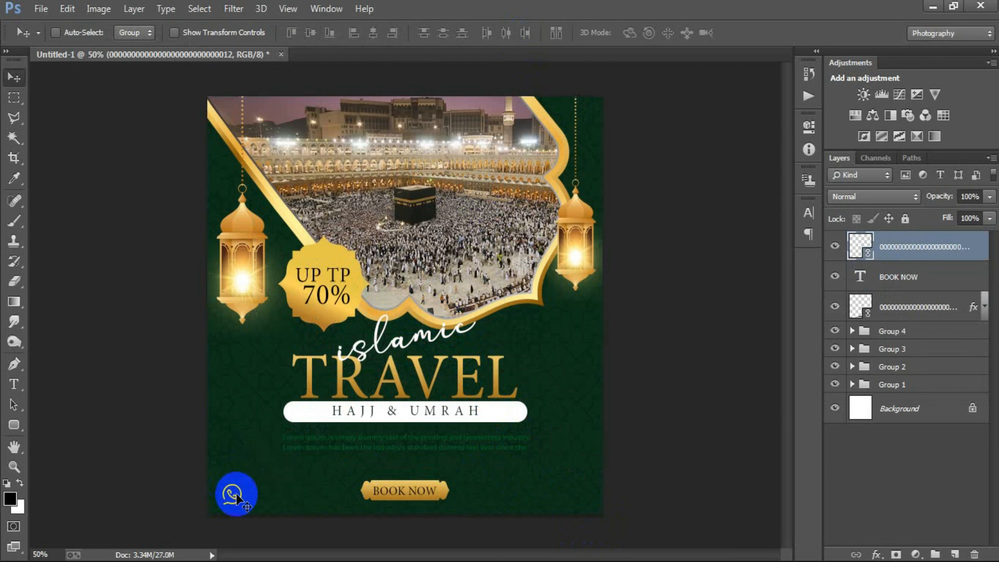
Shrink the WhatsApp icon slightly in the poster's lower-left corner
key(ctrl+t)
drag(251, 513, 249, 507)
click(513, 33)
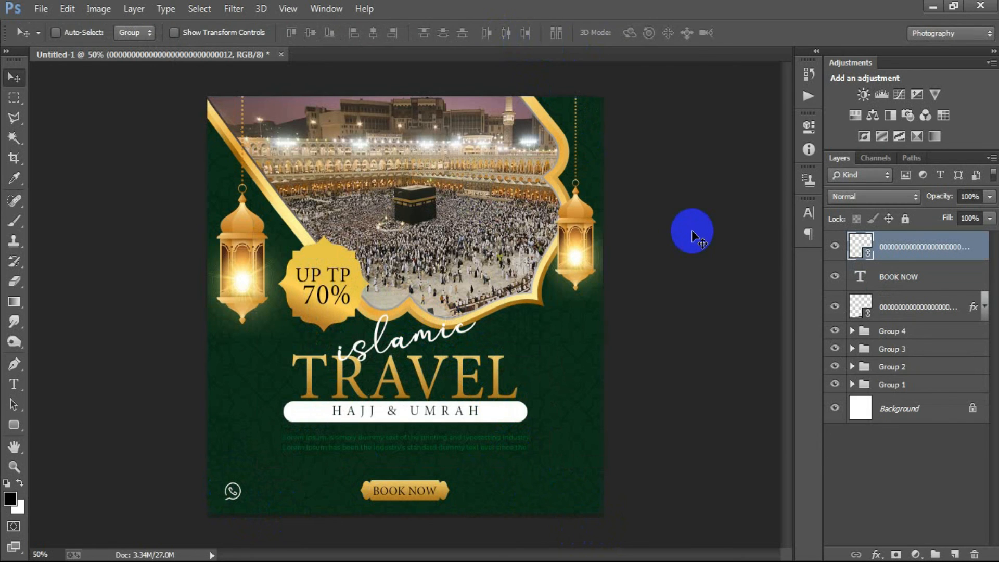
Add the text "Contract us" on a new layer near the WhatsApp icon
click(954, 554)
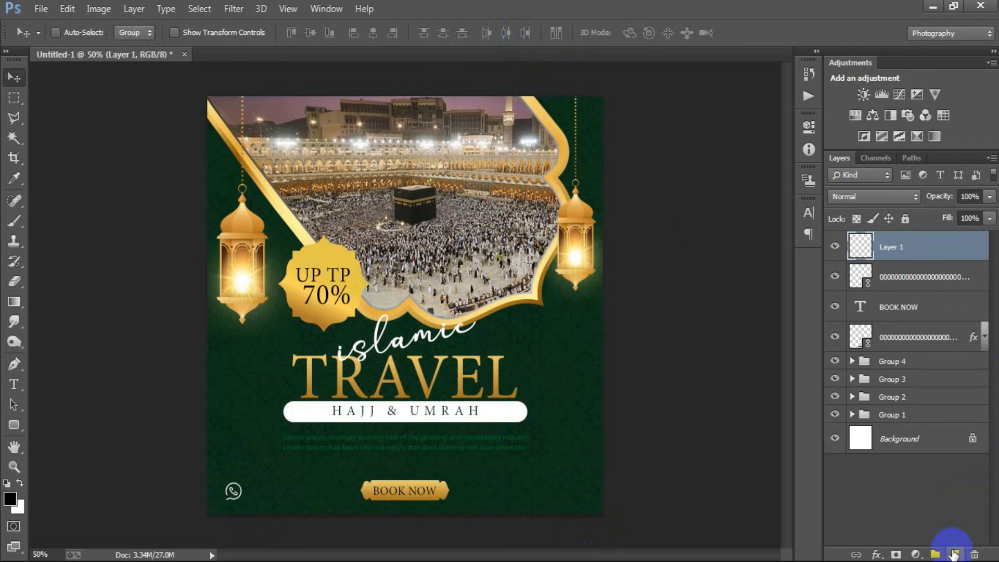
click(14, 384)
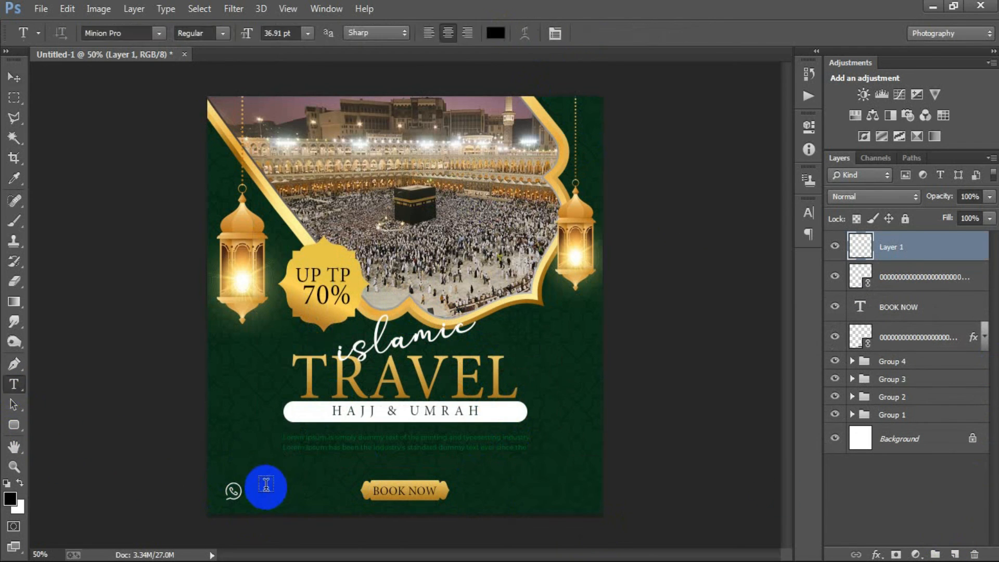
click(266, 484)
text(Contract us)
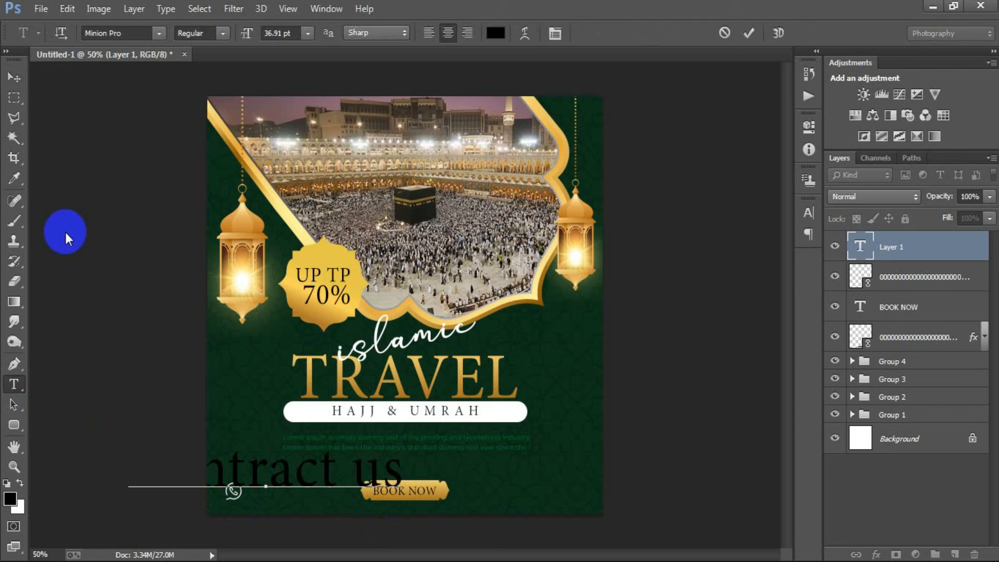
click(14, 78)
Set the colour of the "Contract us" text to white
click(809, 213)
click(762, 297)
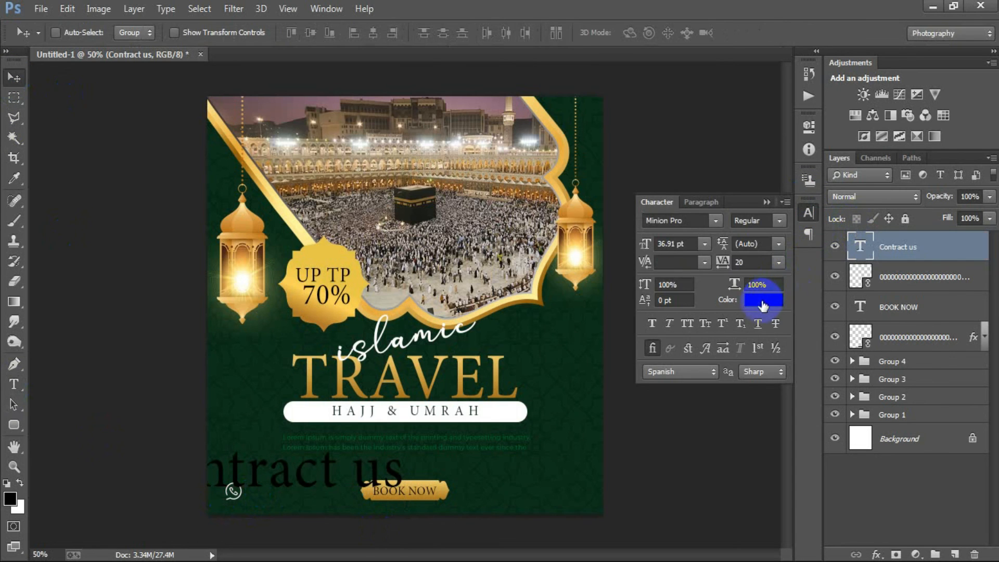
drag(589, 240, 340, 74)
click(806, 140)
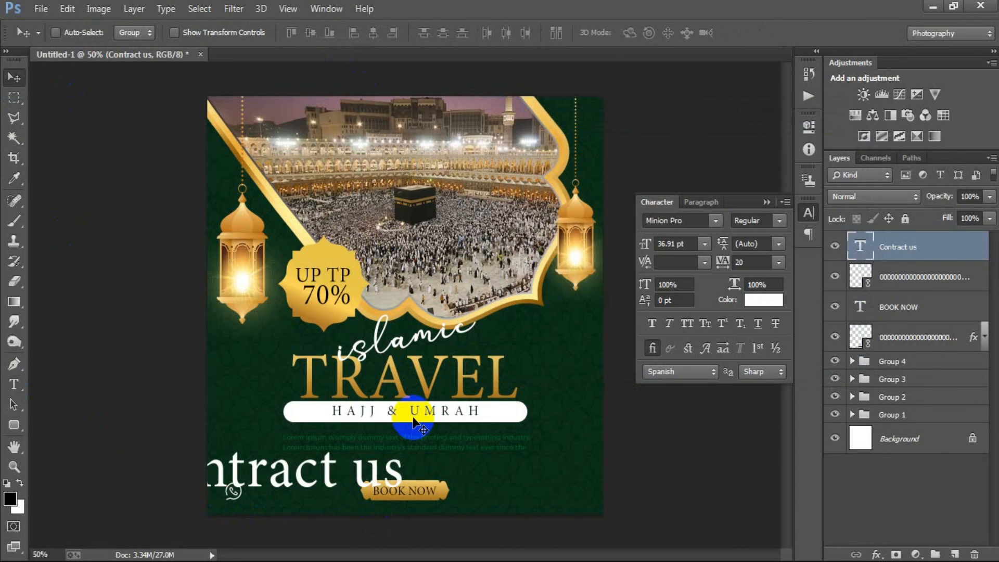
Scale the "Contract us" text down to about 5.6 pt and place it just right of the WhatsApp icon
key(ctrl+t)
drag(404, 508, 291, 466)
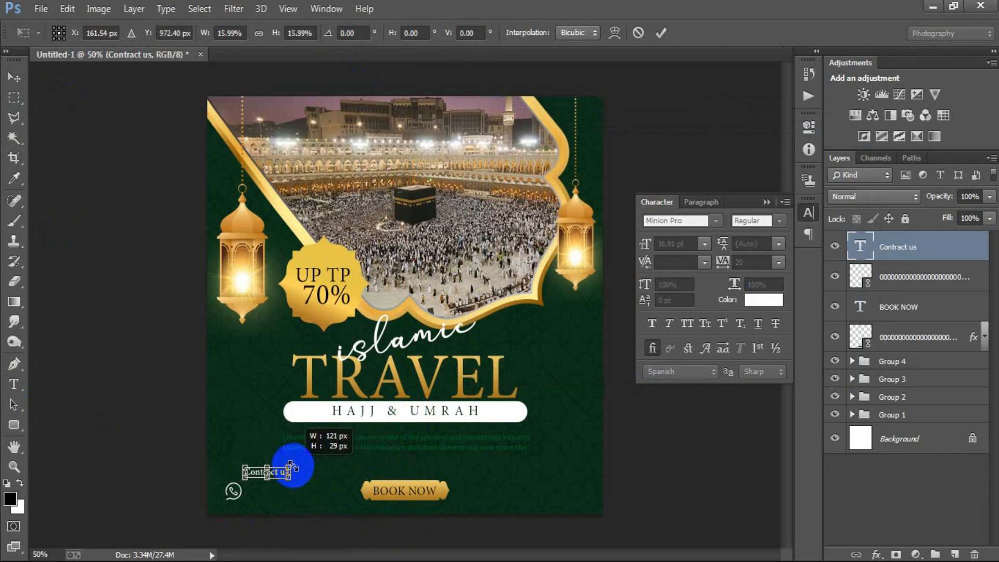
click(661, 33)
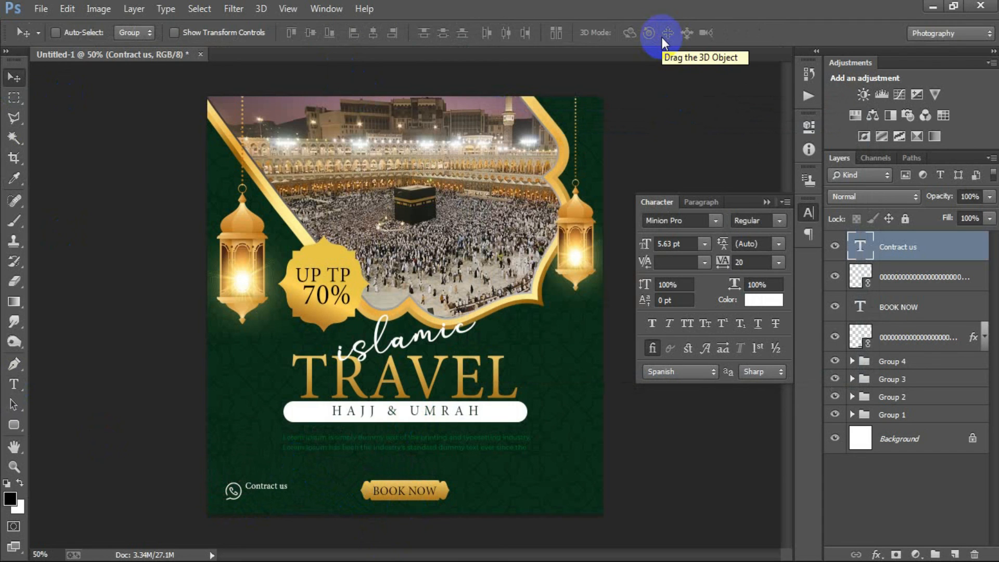
Duplicate the "Contract us" text directly below itself and replace the copy's wording with the contact phone number
key(ctrl+j)
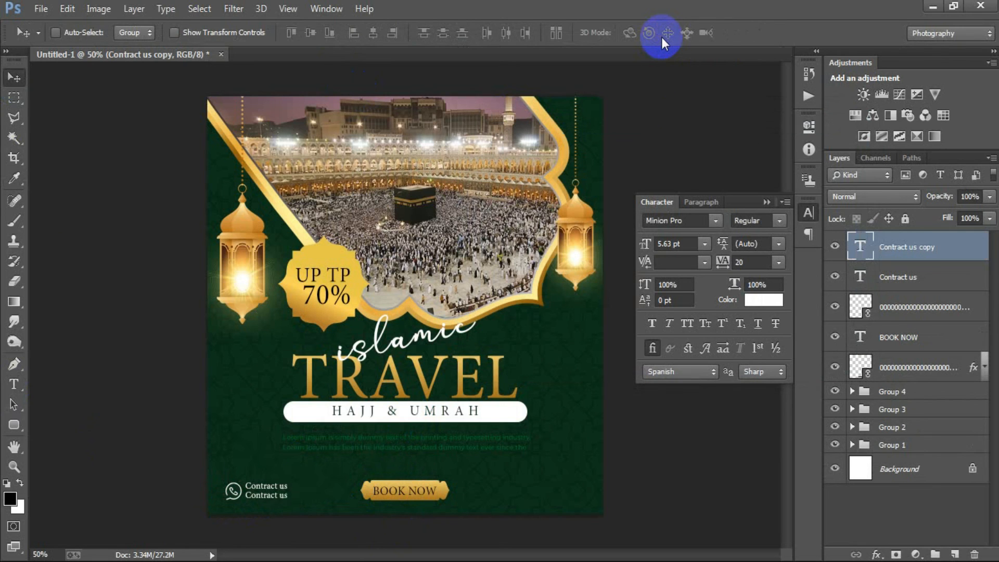
double_click(861, 249)
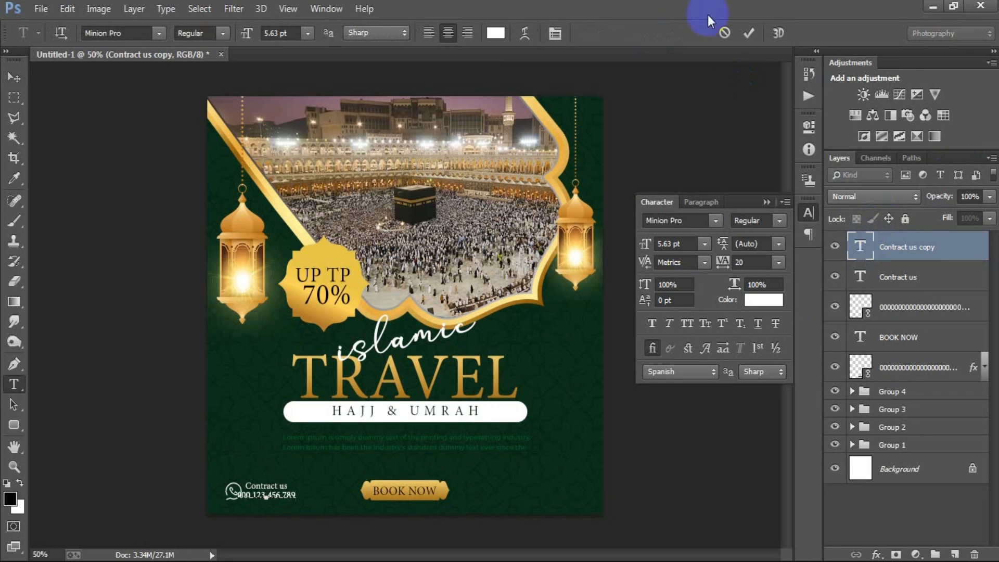
click(750, 33)
key(v)
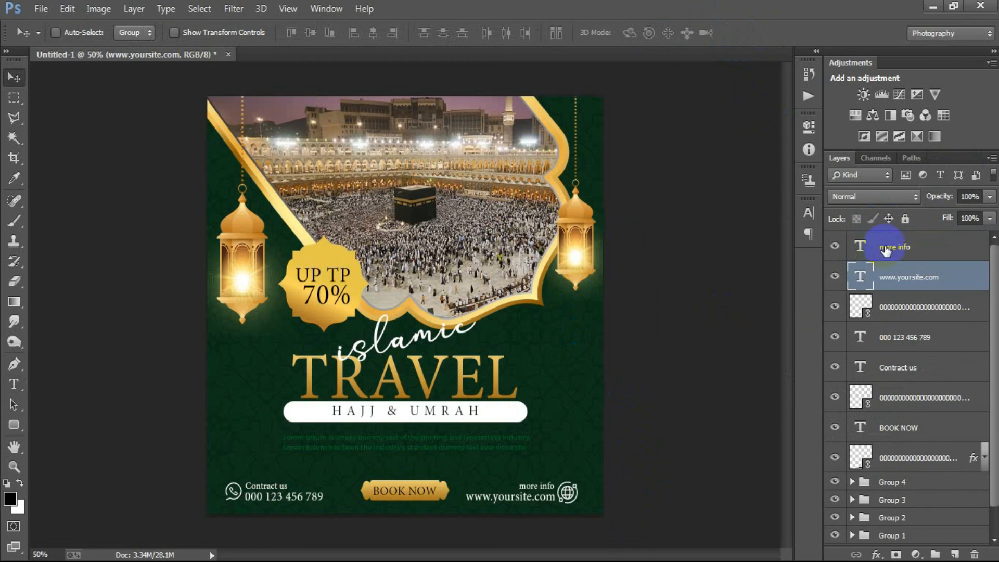
Group all layers from "more info" down to the gold label beneath "BOOK NOW"
click(885, 246)
shift+click(892, 458)
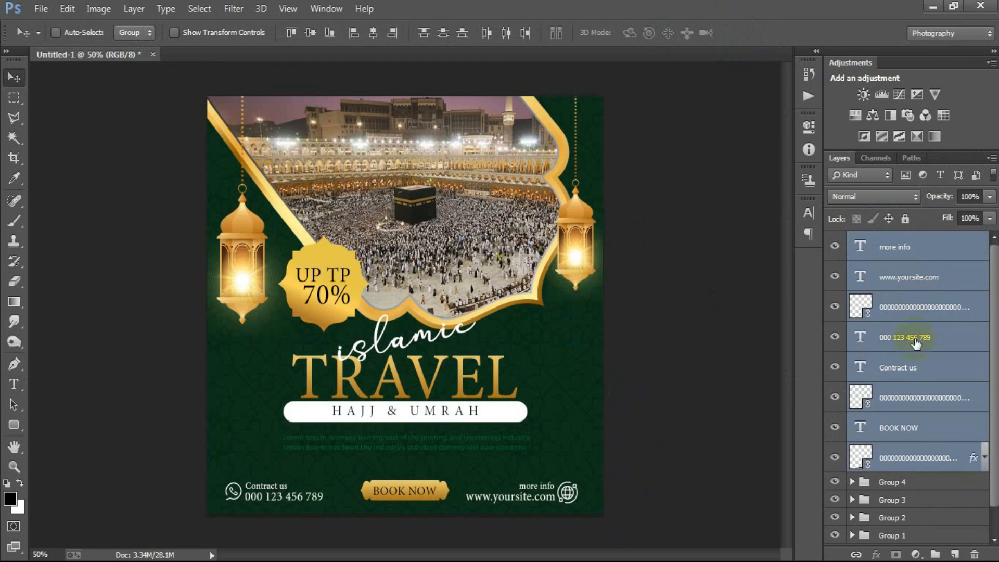
key(ctrl+g)
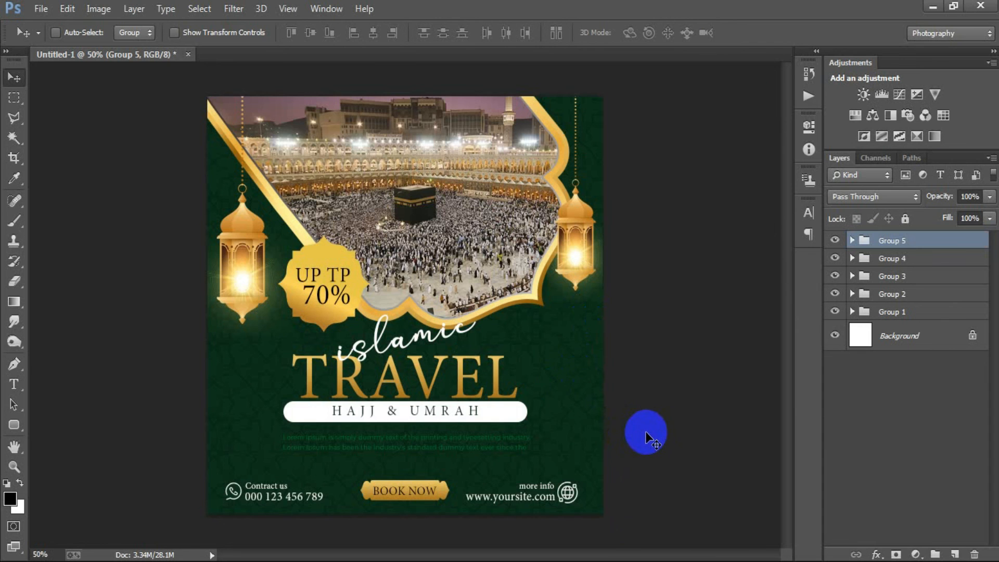
key(ctrl+plus)
scroll(490, 442, up, 3)
scroll(478, 446, down, 5)
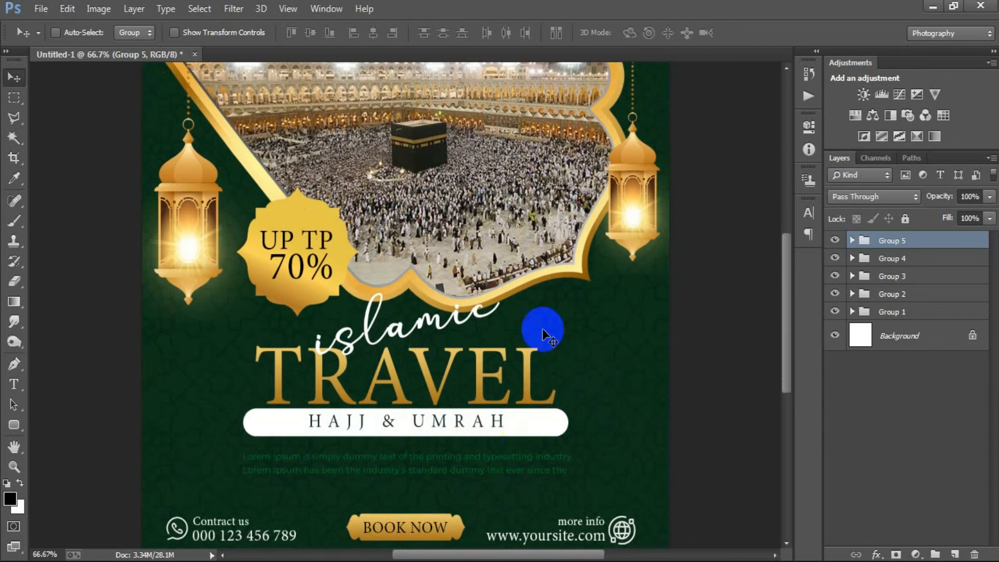
key(ctrl+minus)
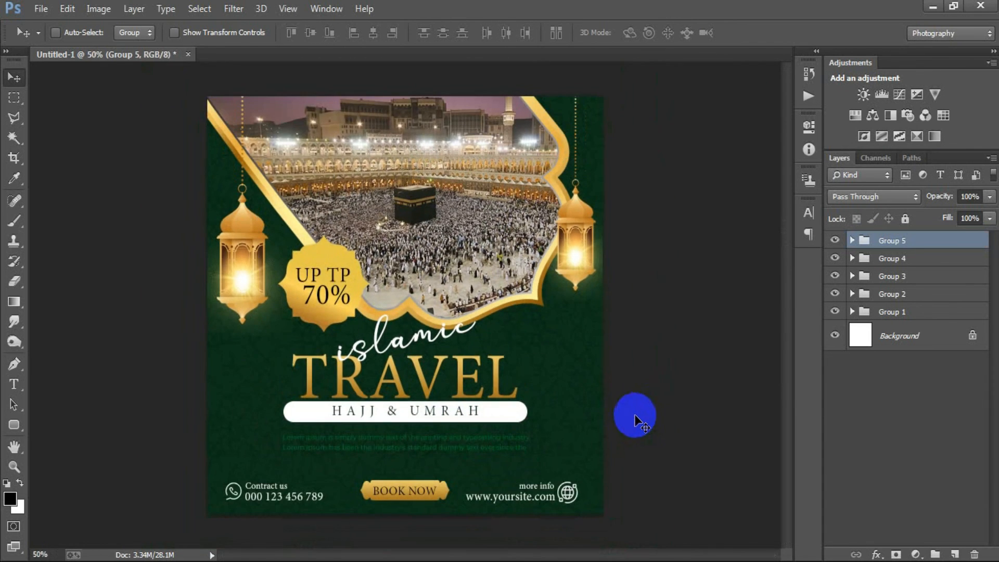